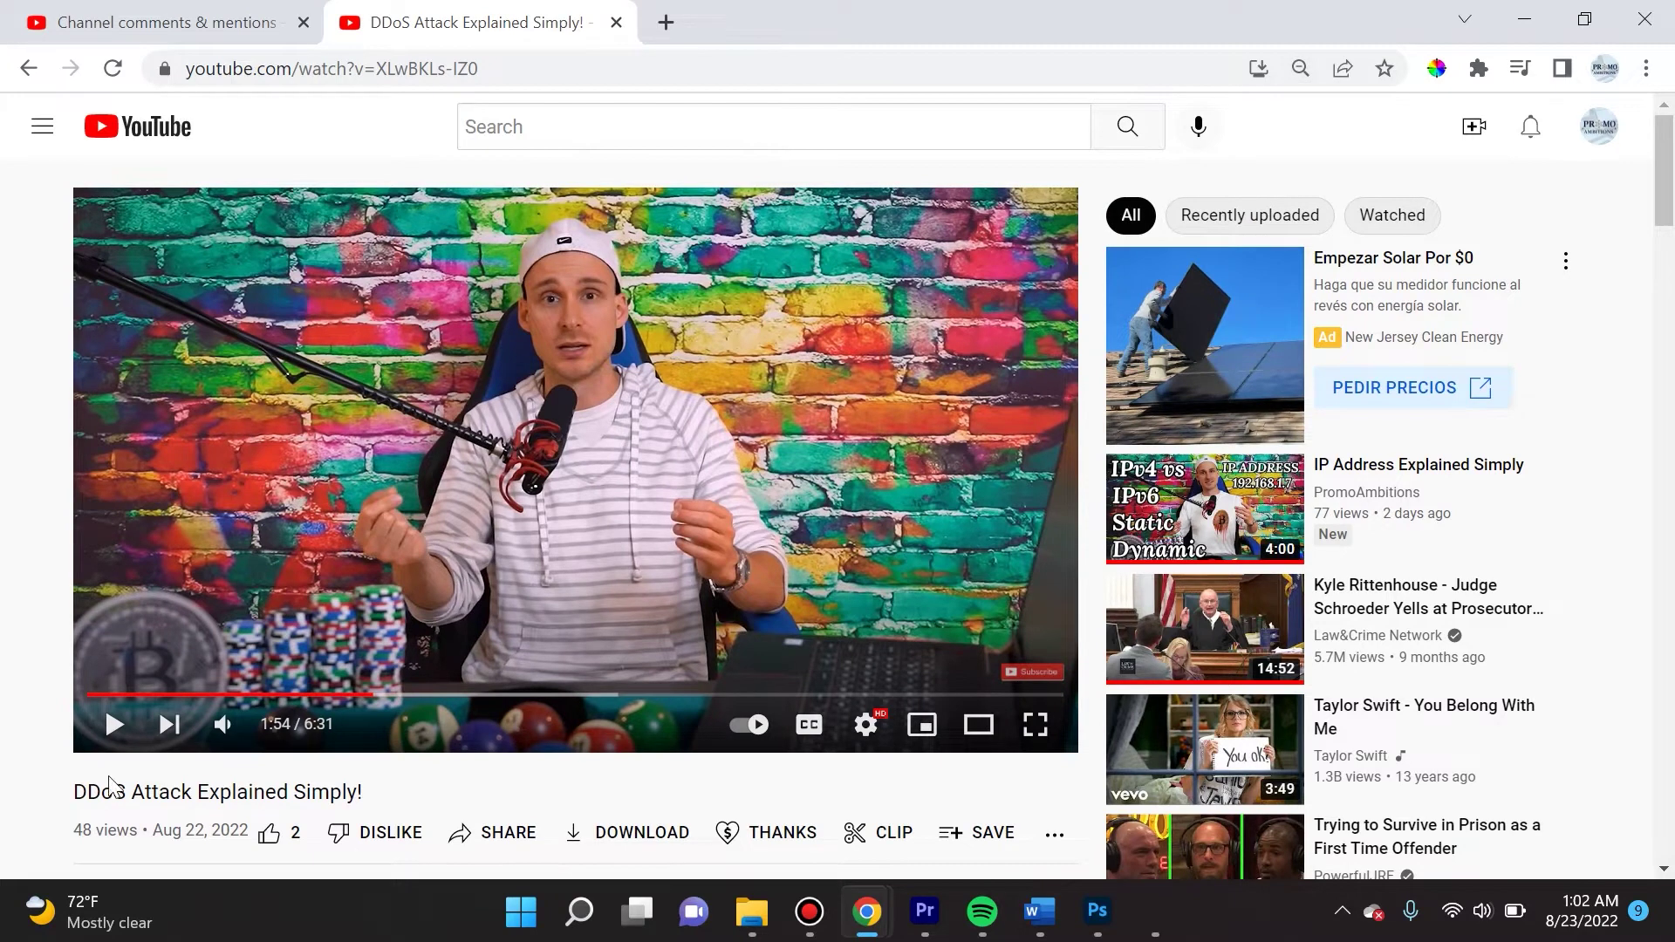
Highlight the DDoS Attack Explained Simply! title and its 40 Comments count
scroll(81, 805, down, 1)
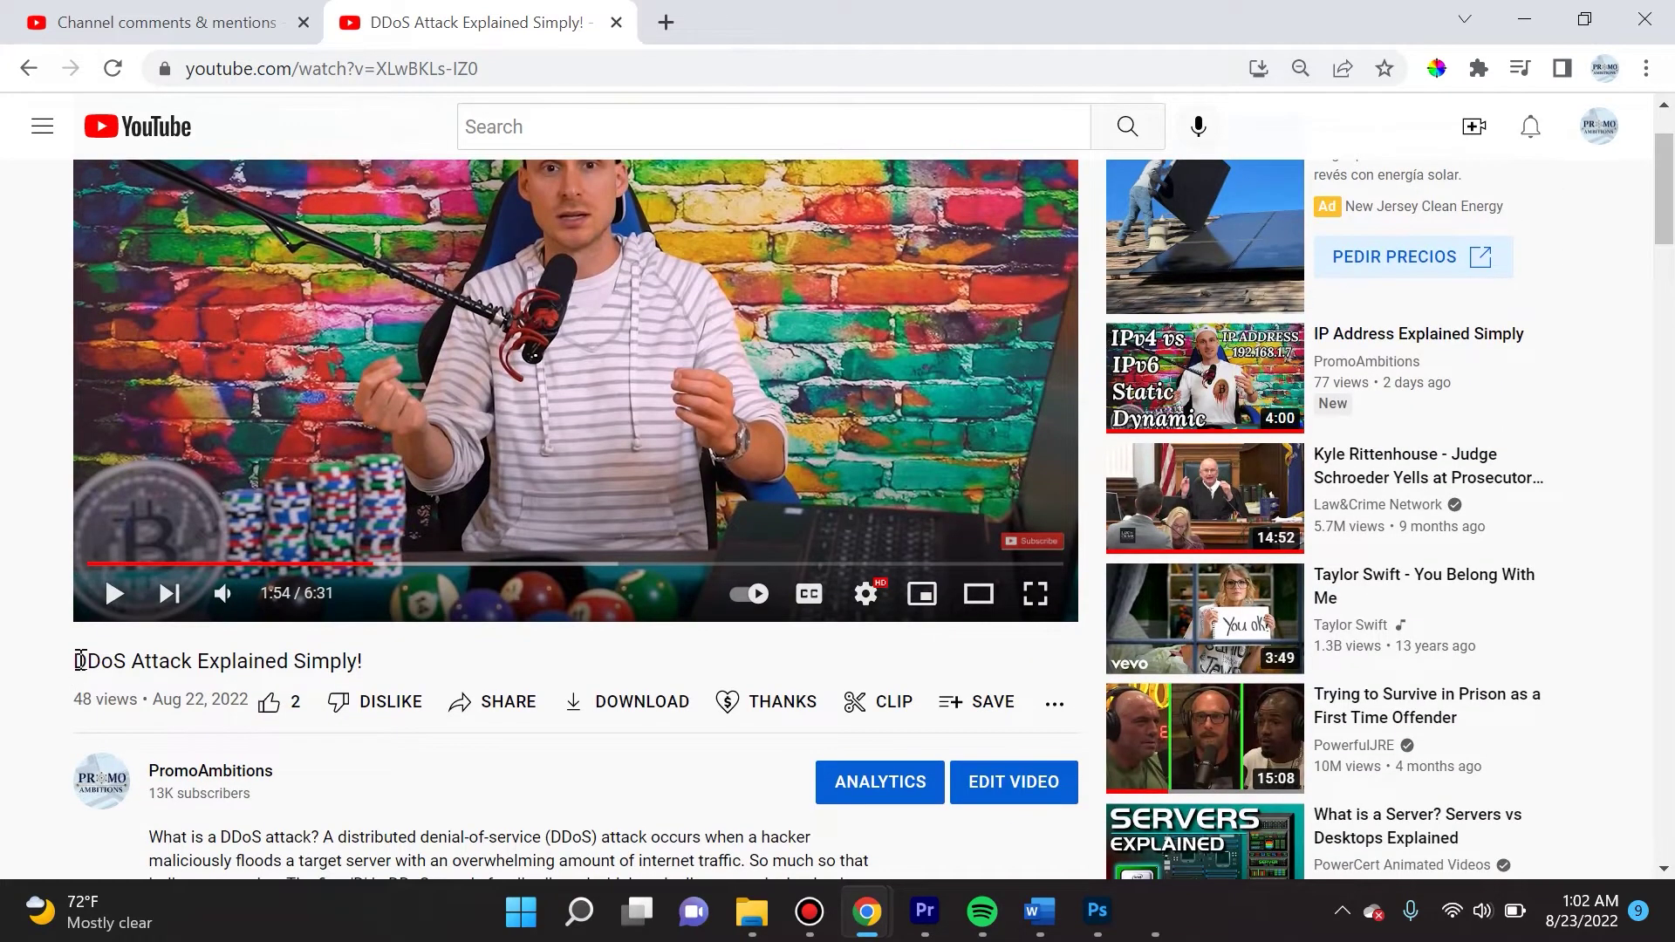
drag(75, 661, 361, 660)
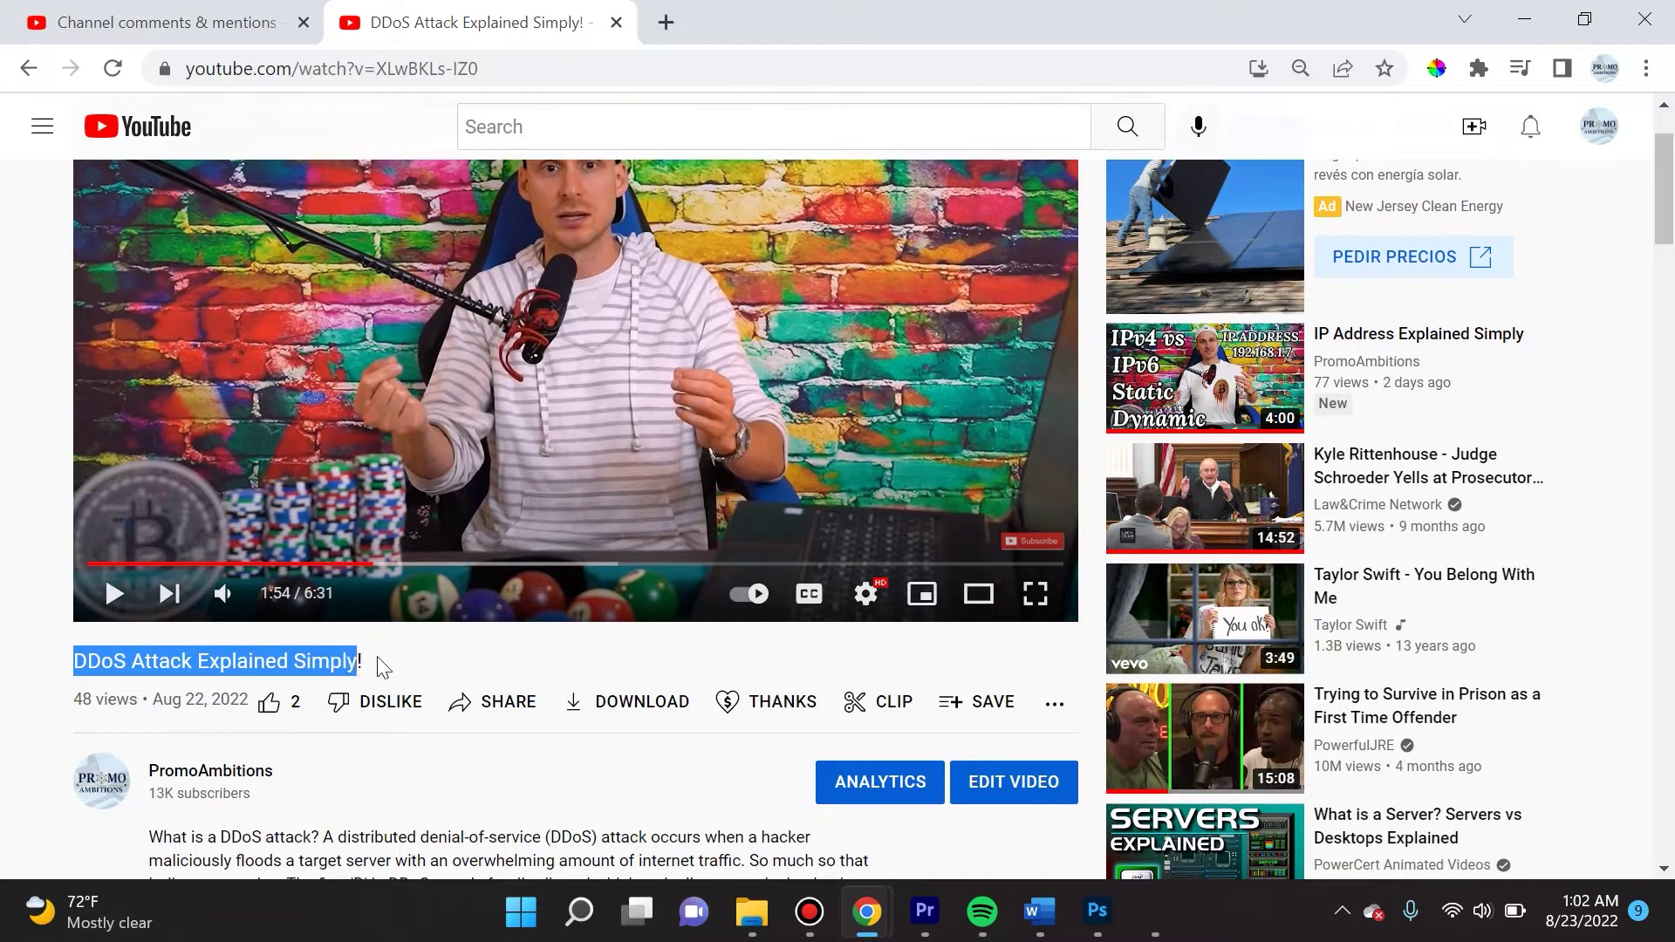
scroll(164, 710, down, 3)
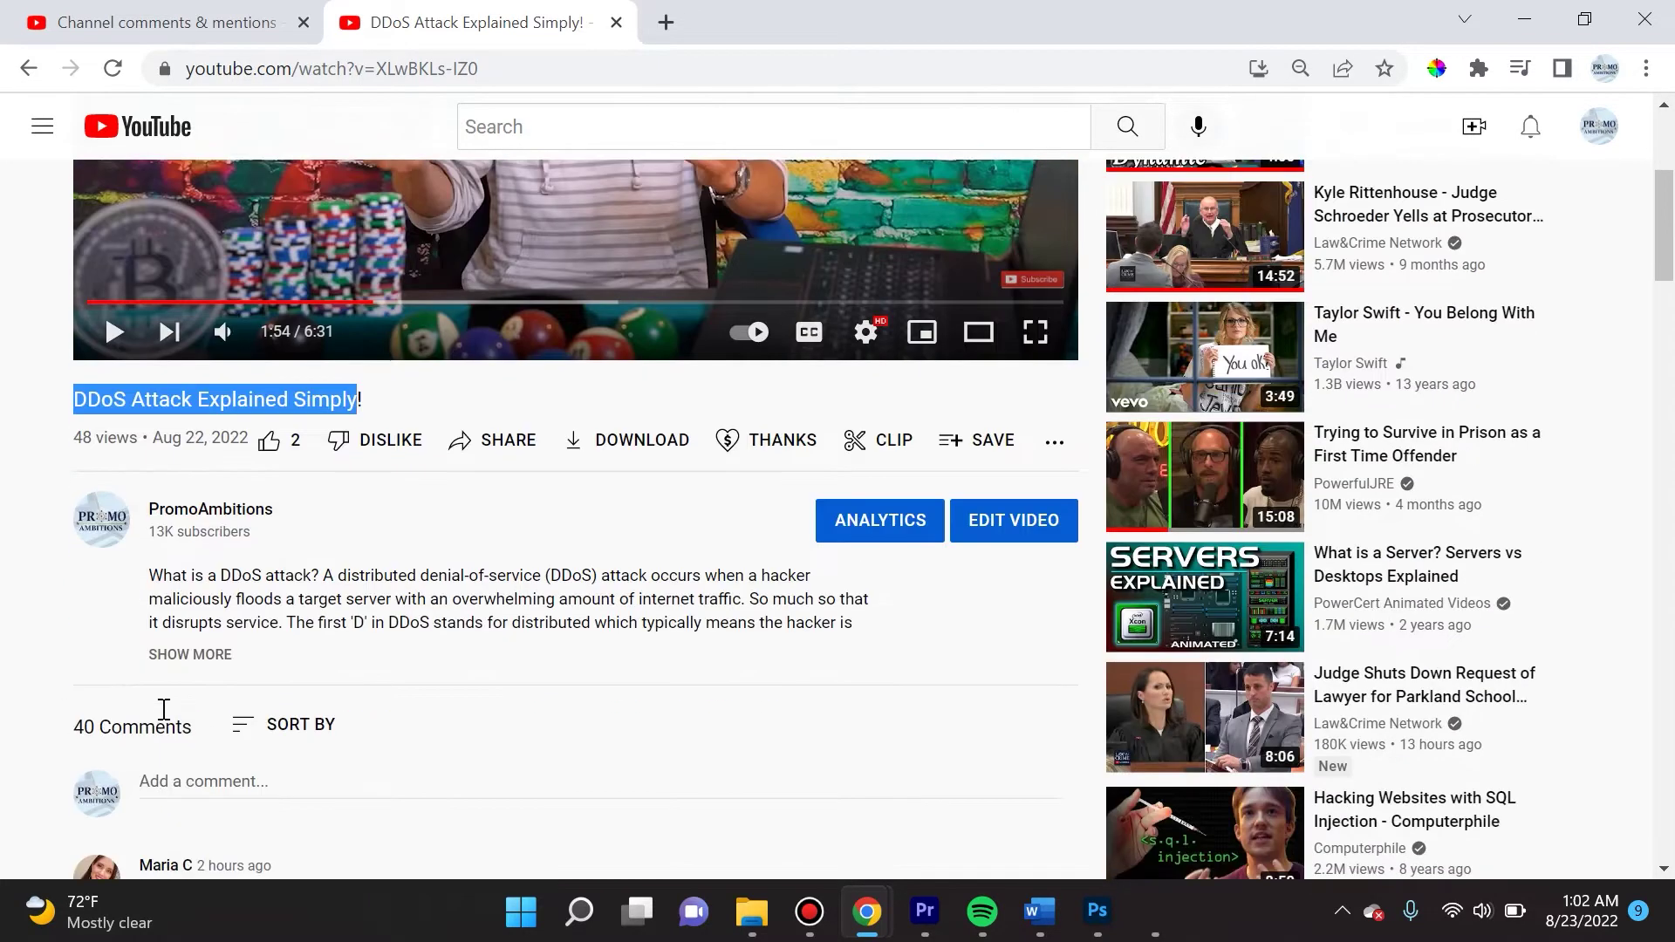
drag(76, 739, 197, 737)
click(197, 737)
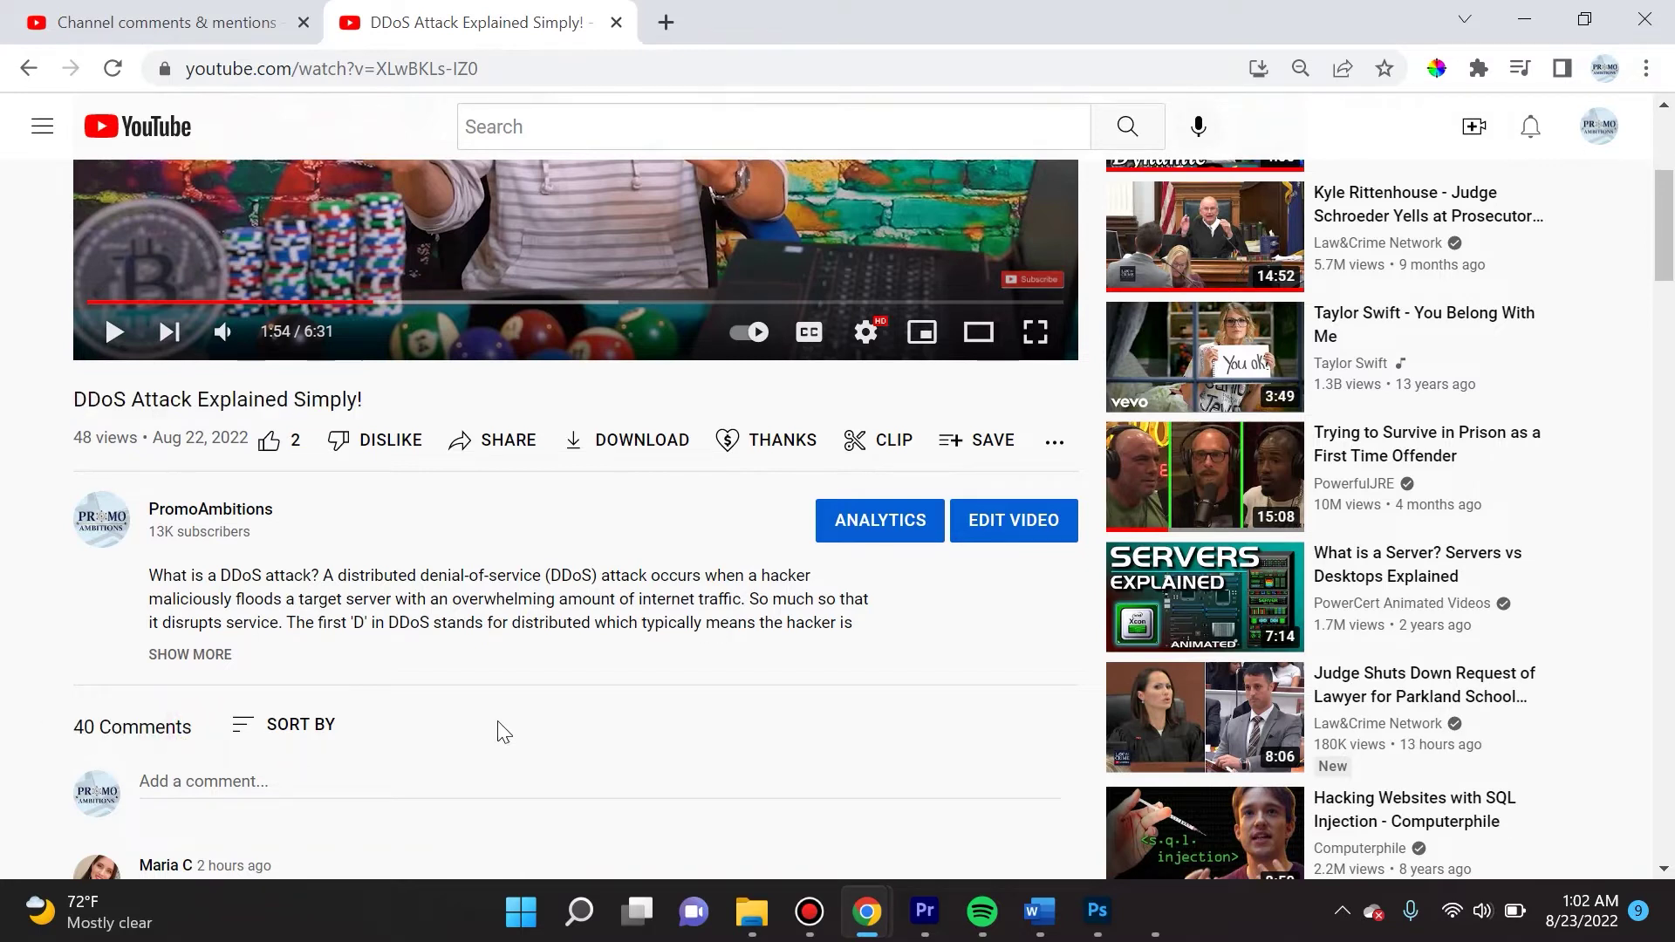
Scroll through the comments to read the ones promoting posschain
scroll(497, 720, down, 3)
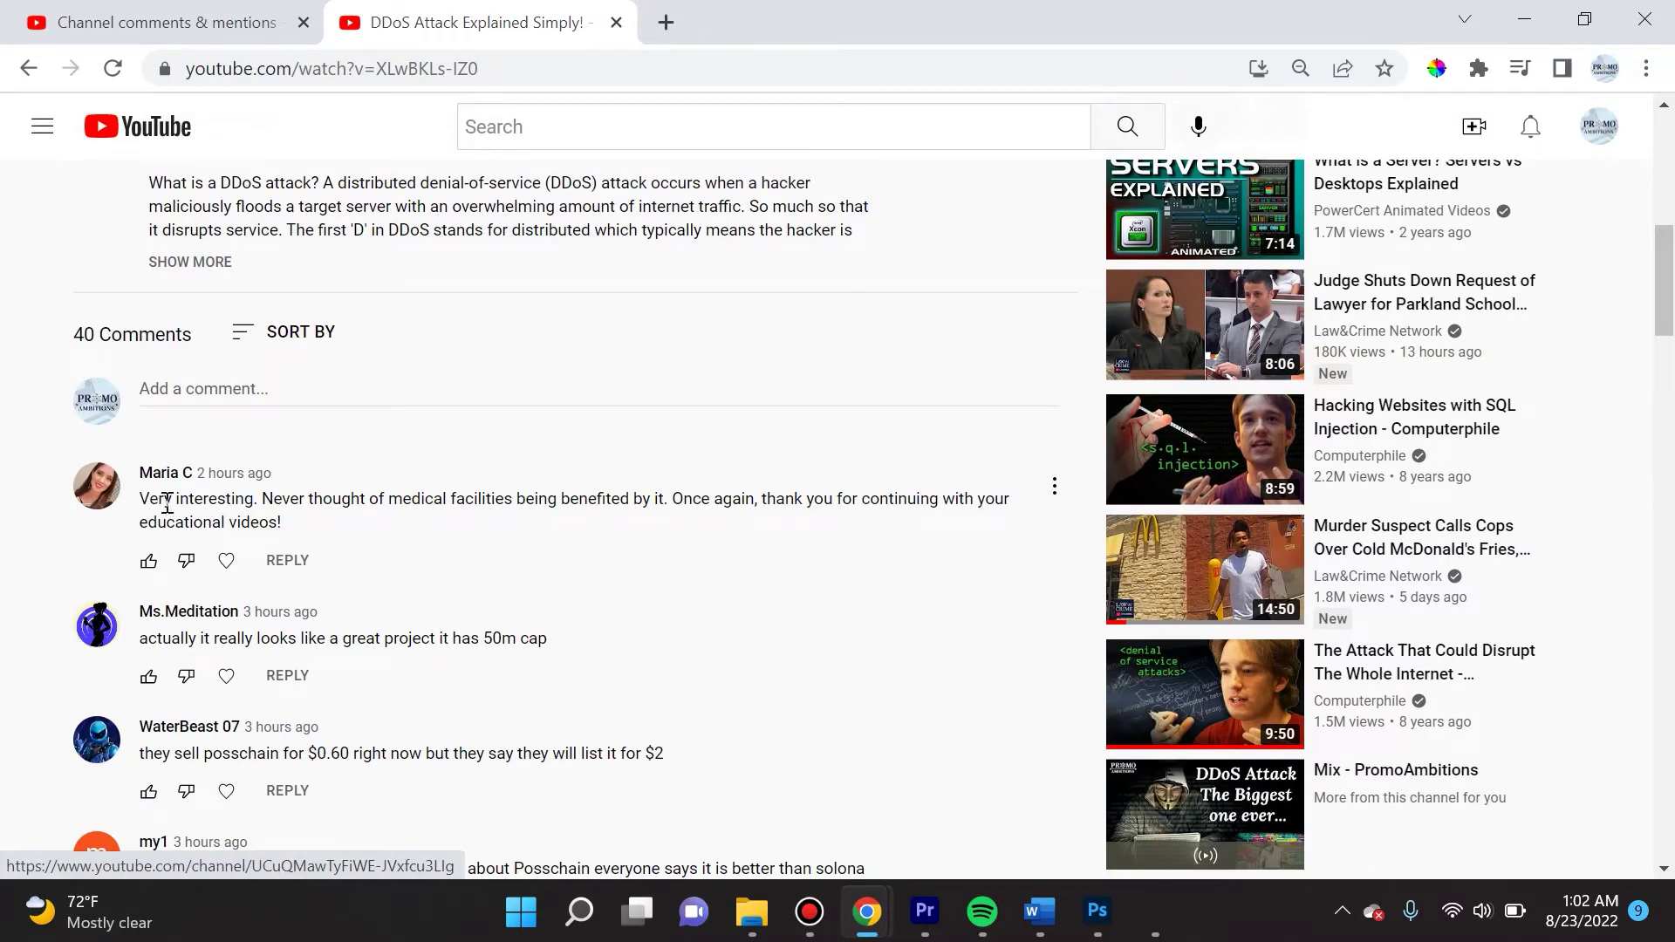
mouse_move(202, 625)
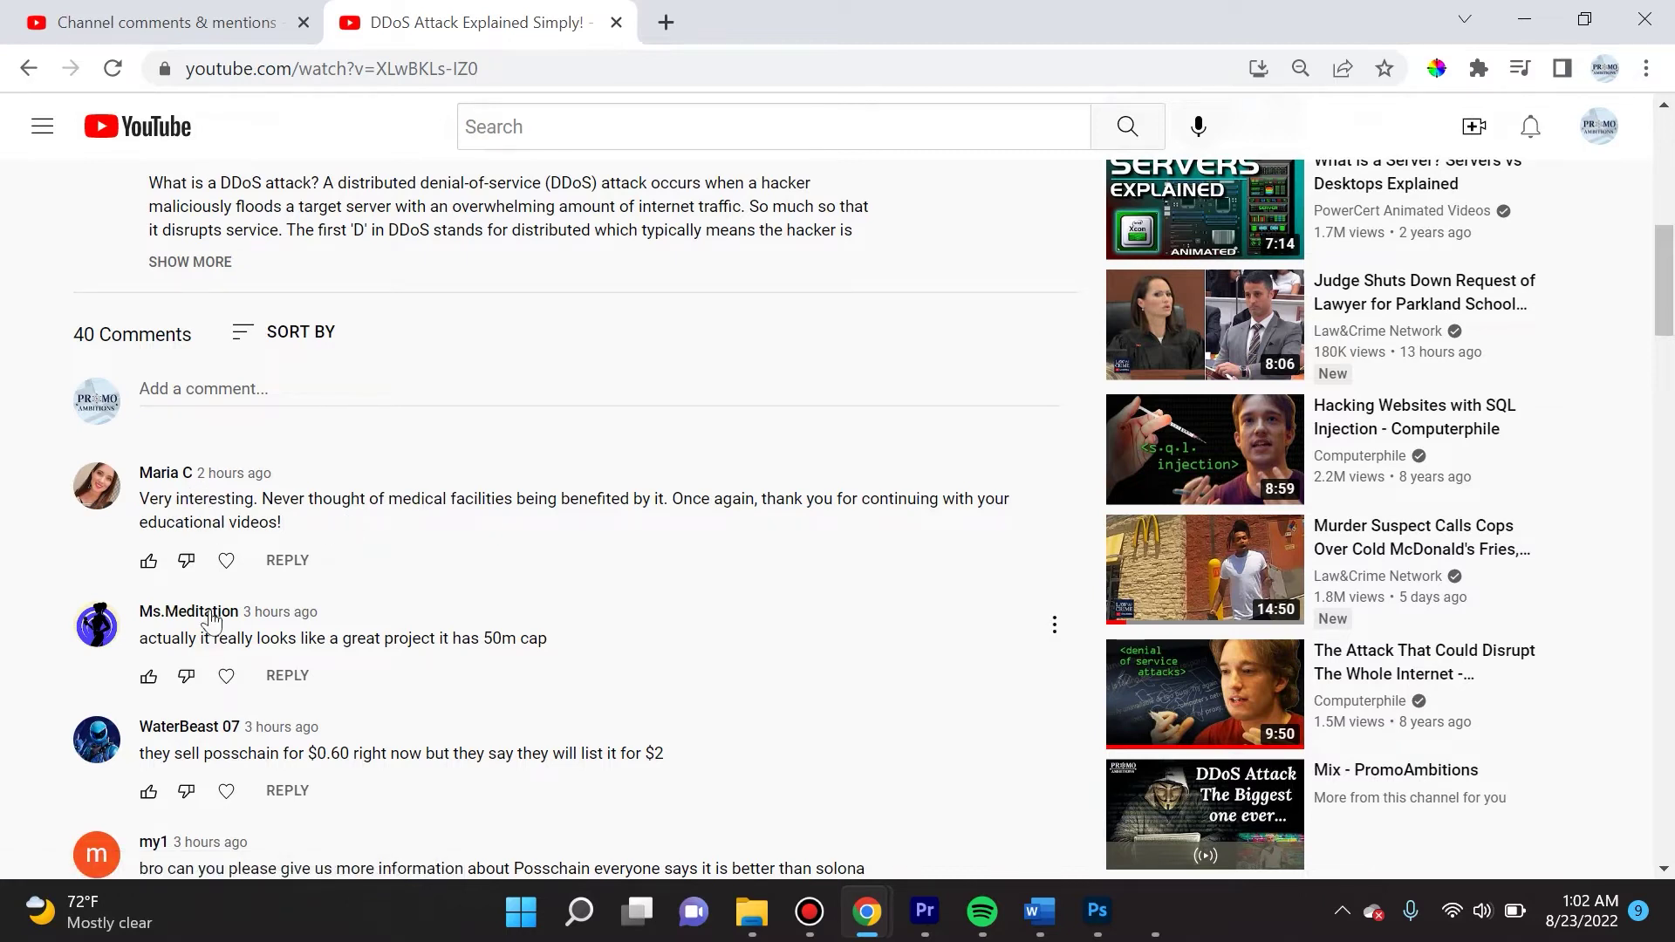
scroll(410, 685, down, 2)
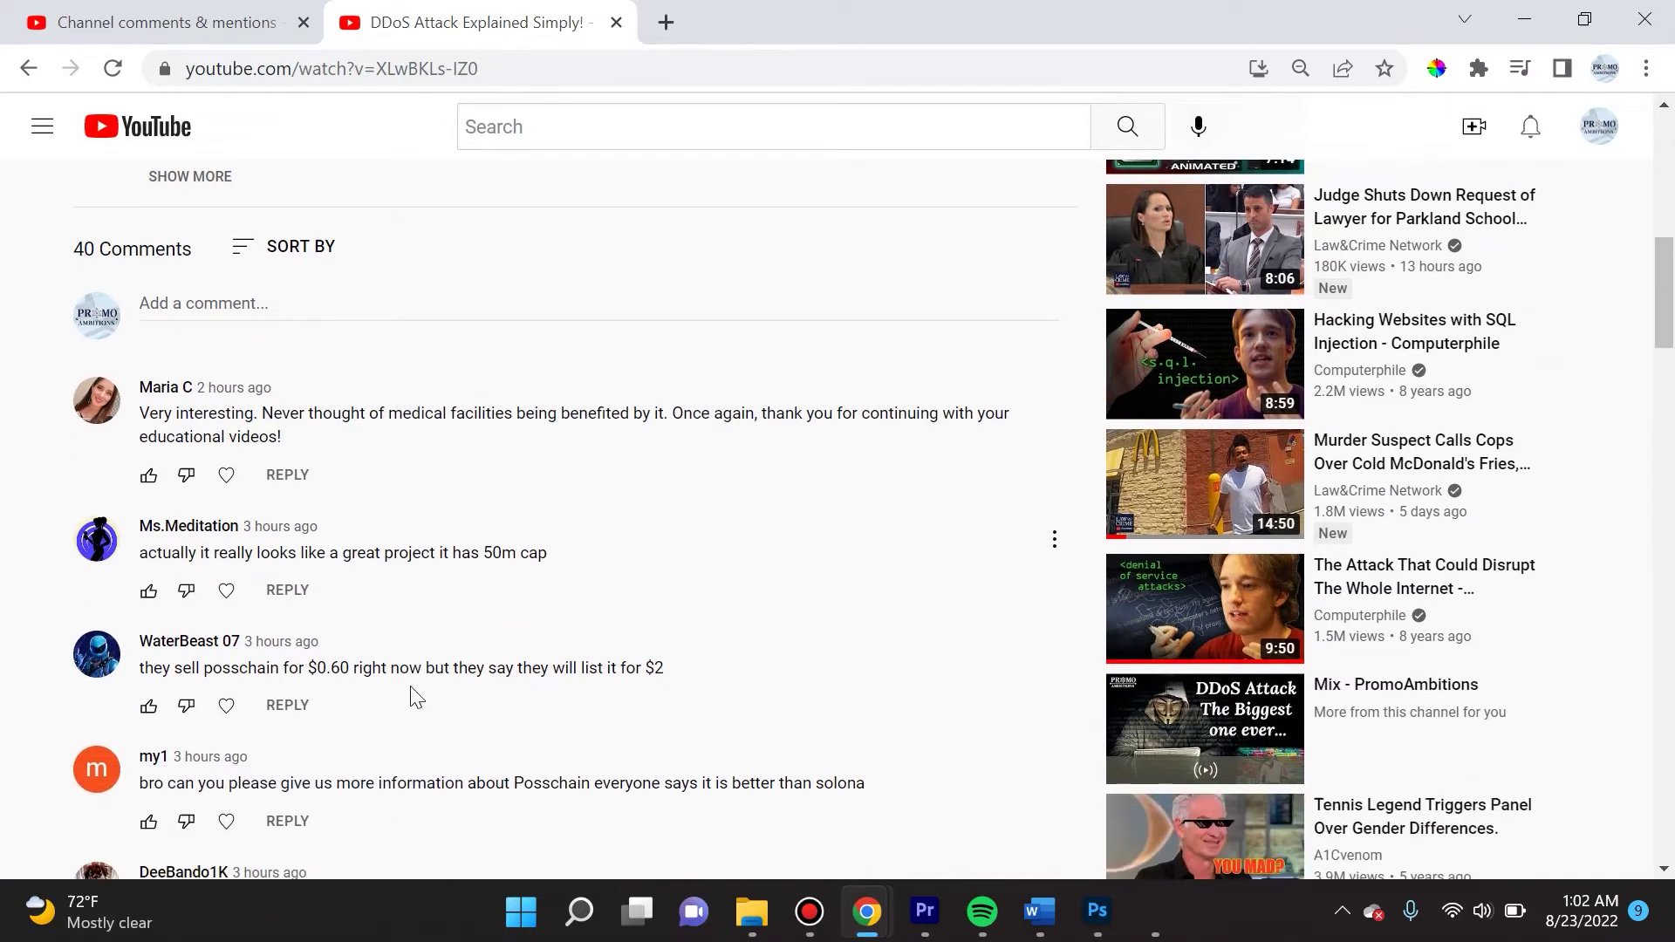
scroll(608, 647, down, 1)
mouse_move(565, 783)
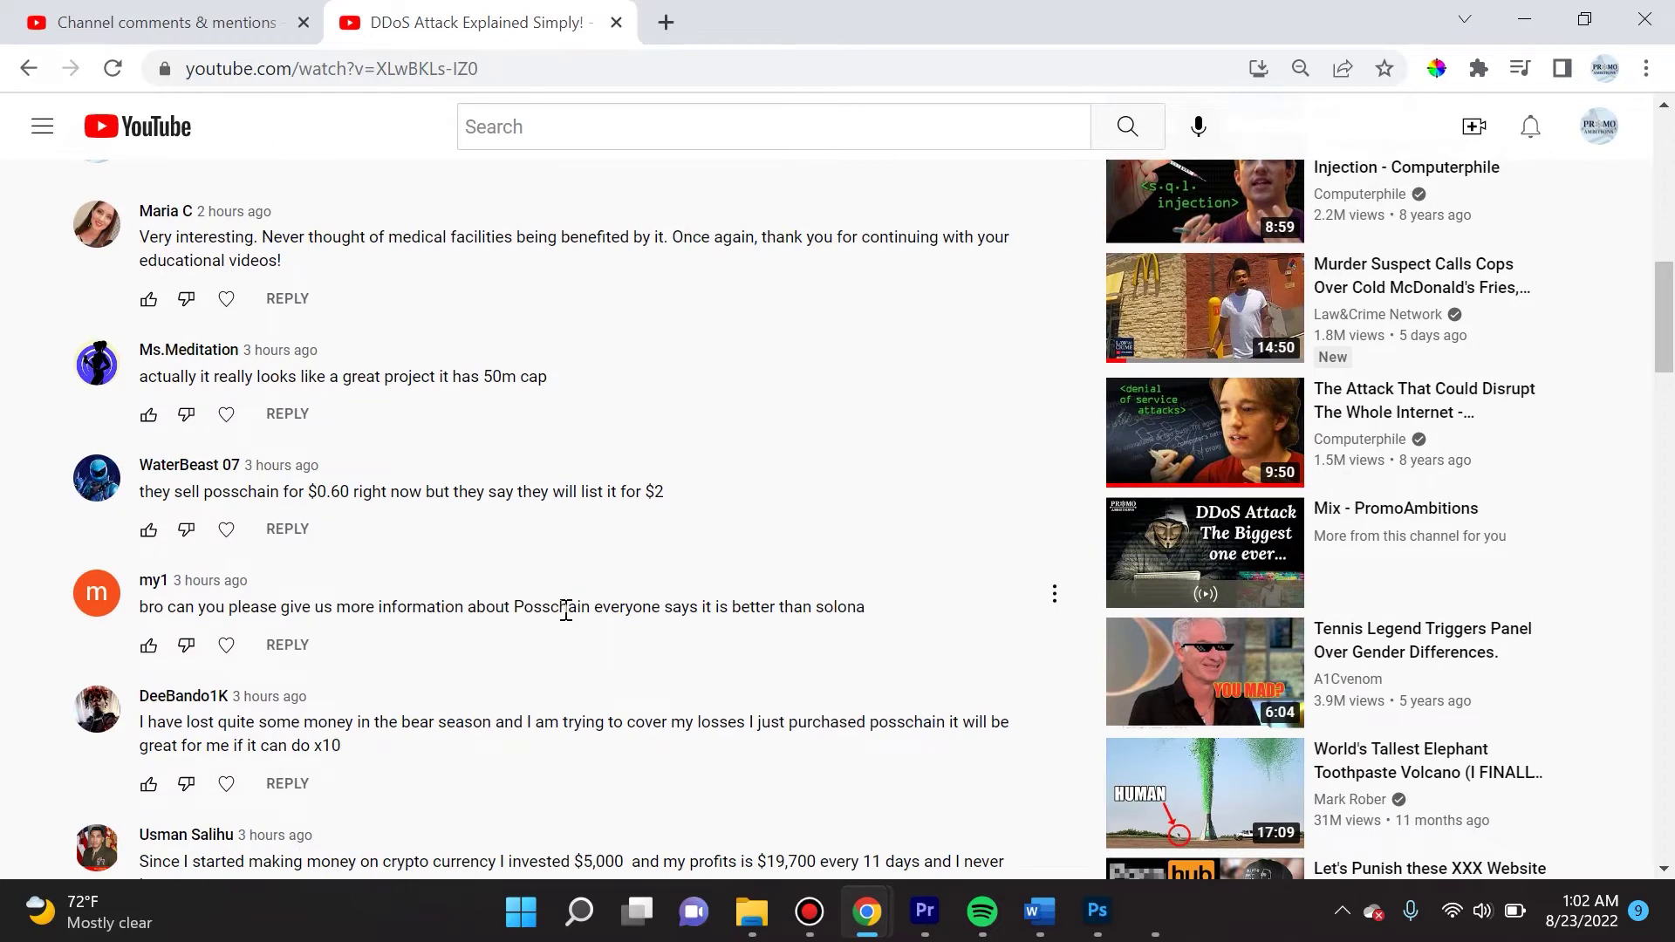
scroll(494, 529, down, 7)
mouse_move(523, 661)
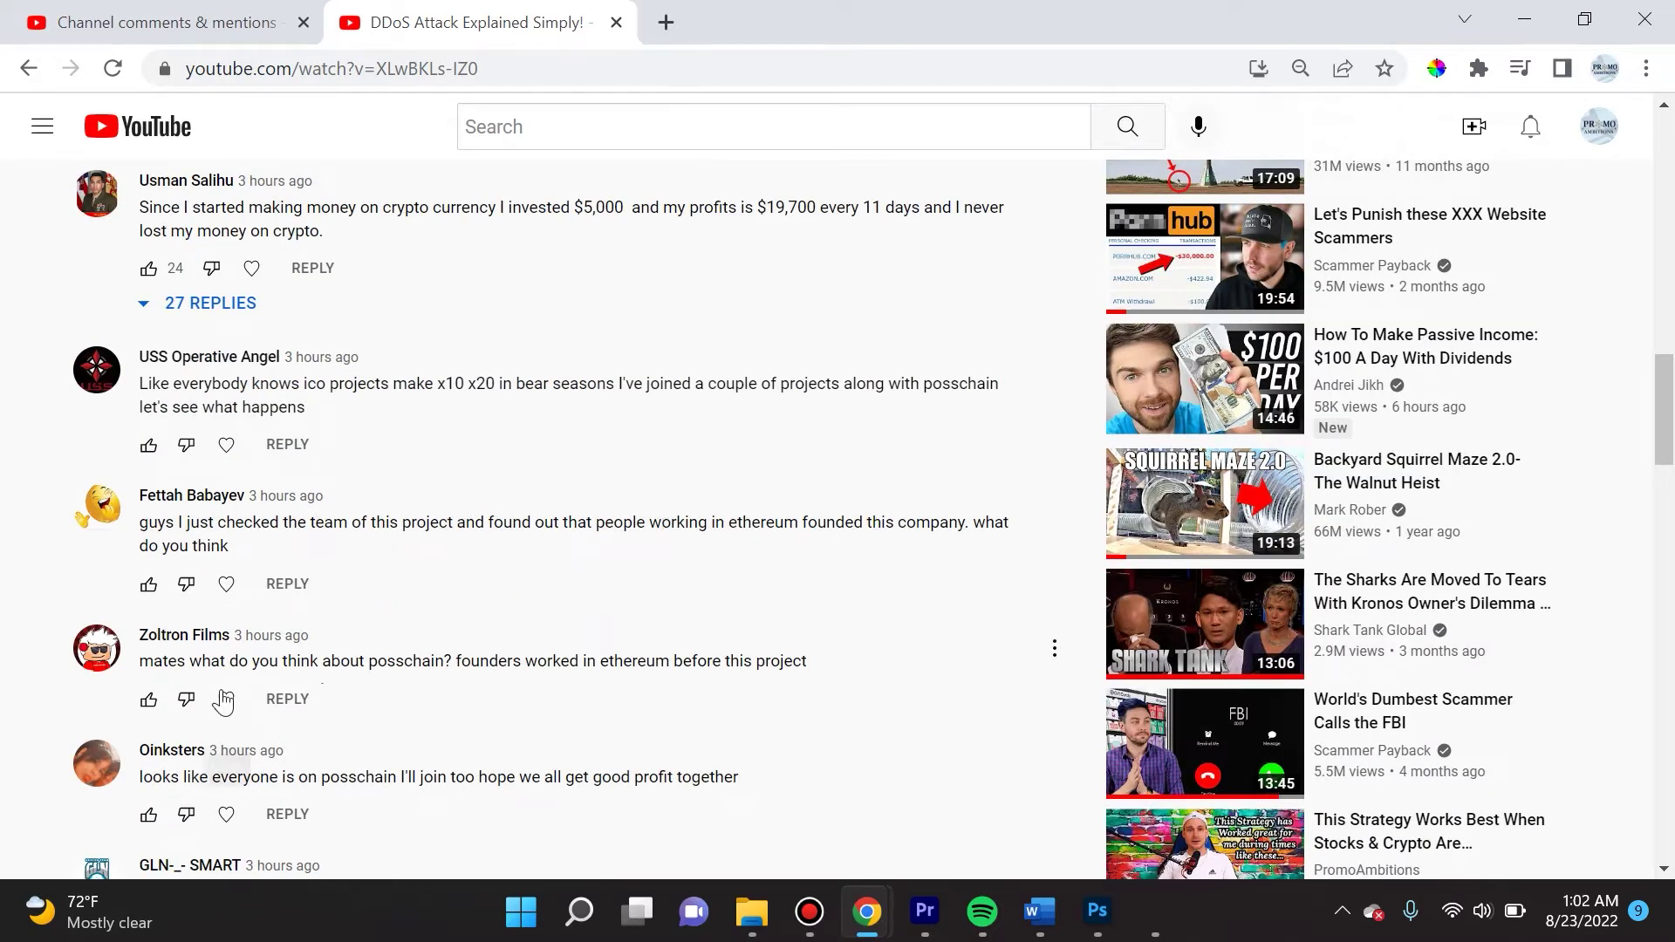
scroll(425, 685, down, 3)
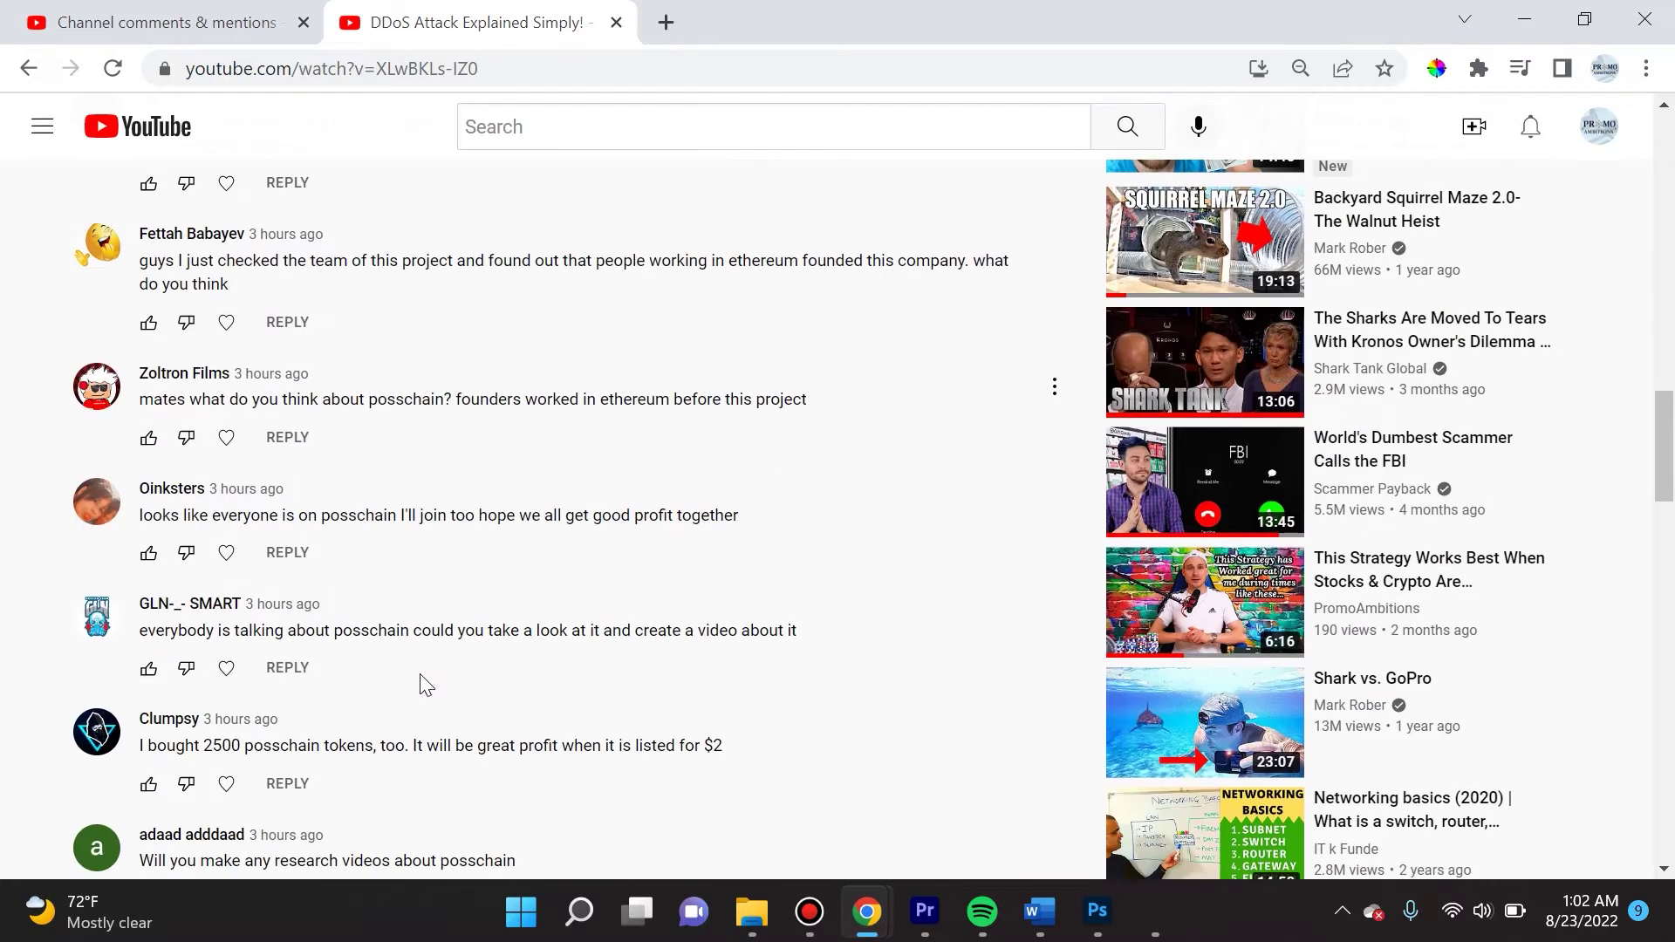
scroll(423, 685, down, 3)
scroll(422, 598, down, 1)
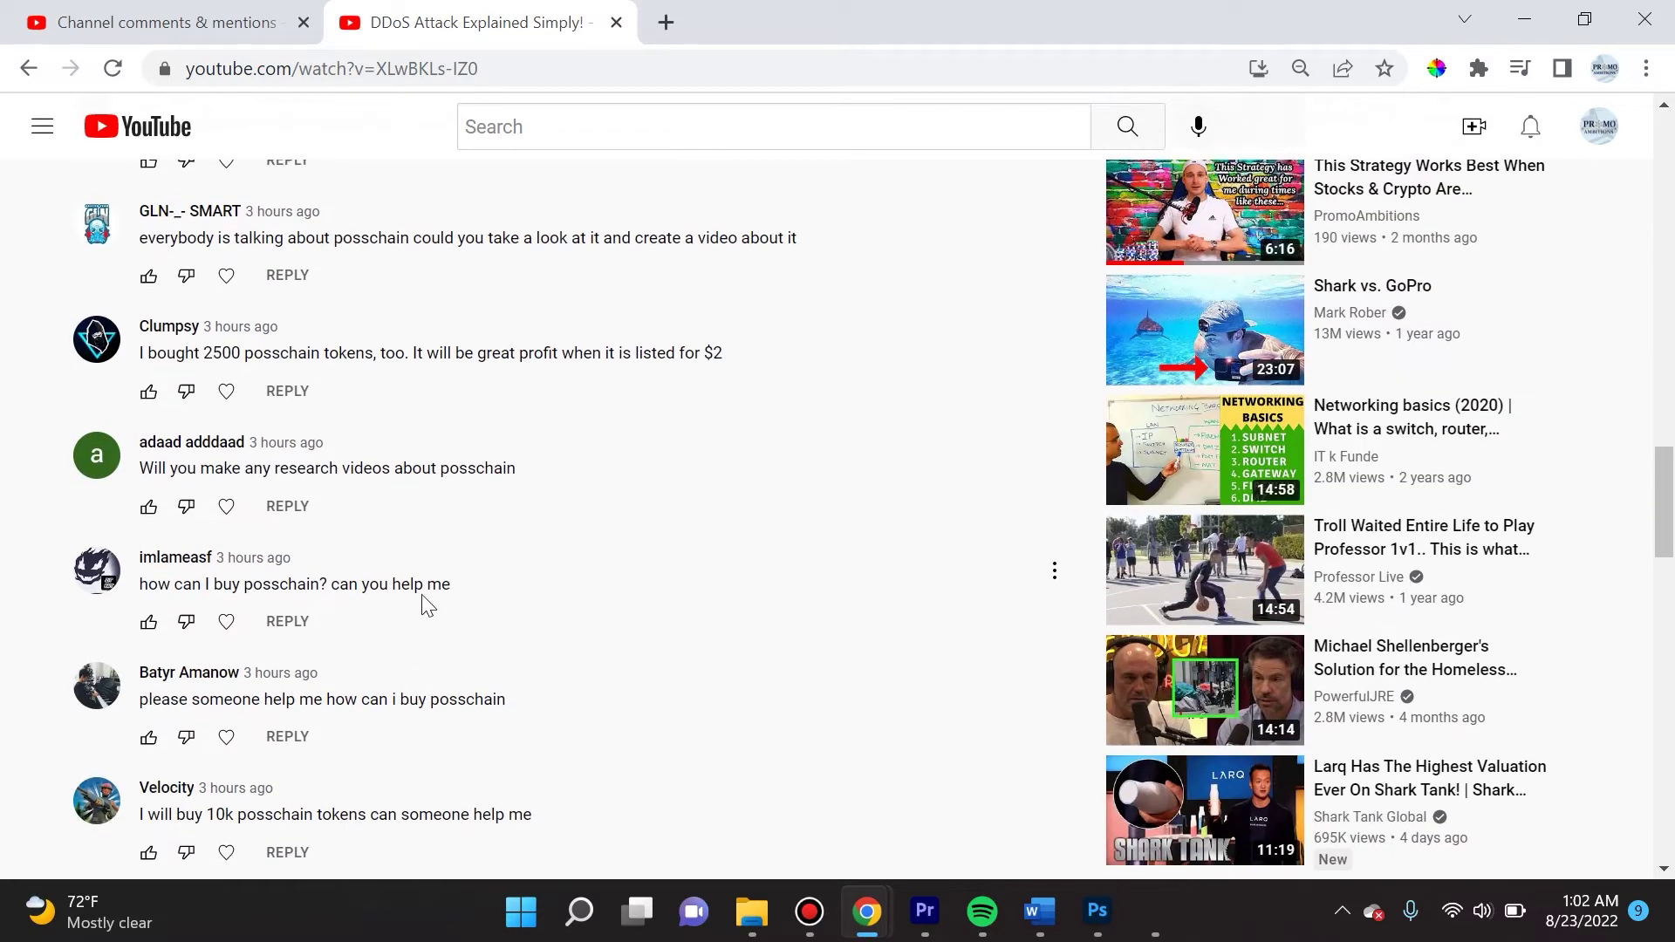
scroll(422, 598, down, 3)
scroll(347, 621, up, 5)
scroll(340, 632, up, 4)
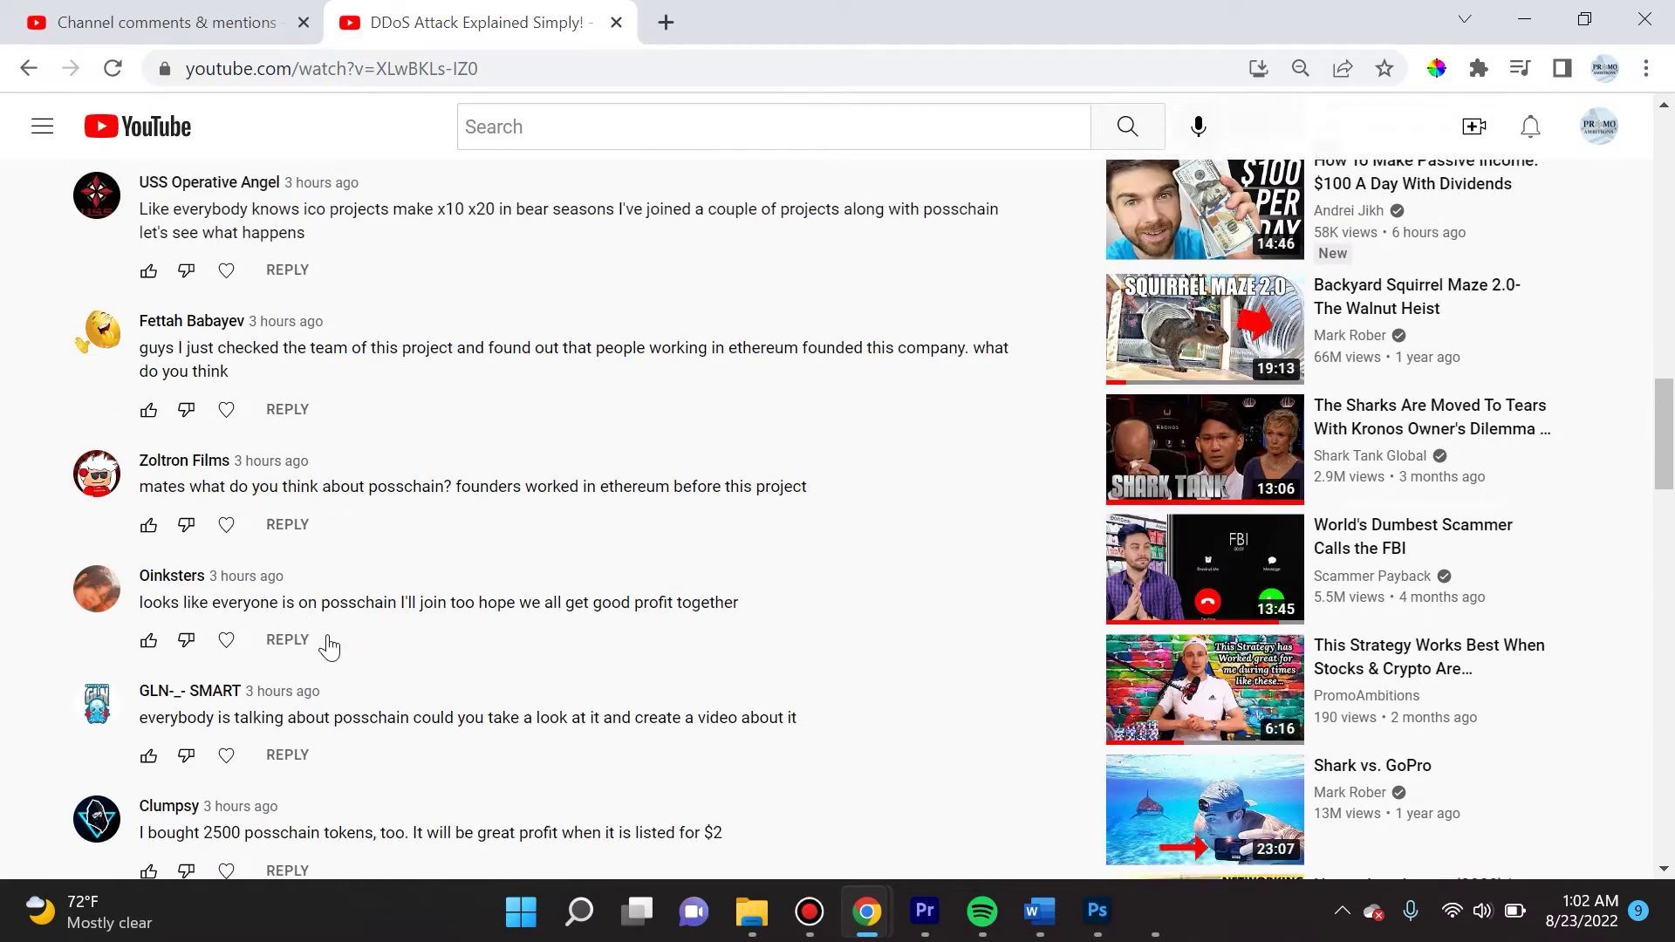
scroll(332, 641, up, 2)
scroll(337, 640, up, 3)
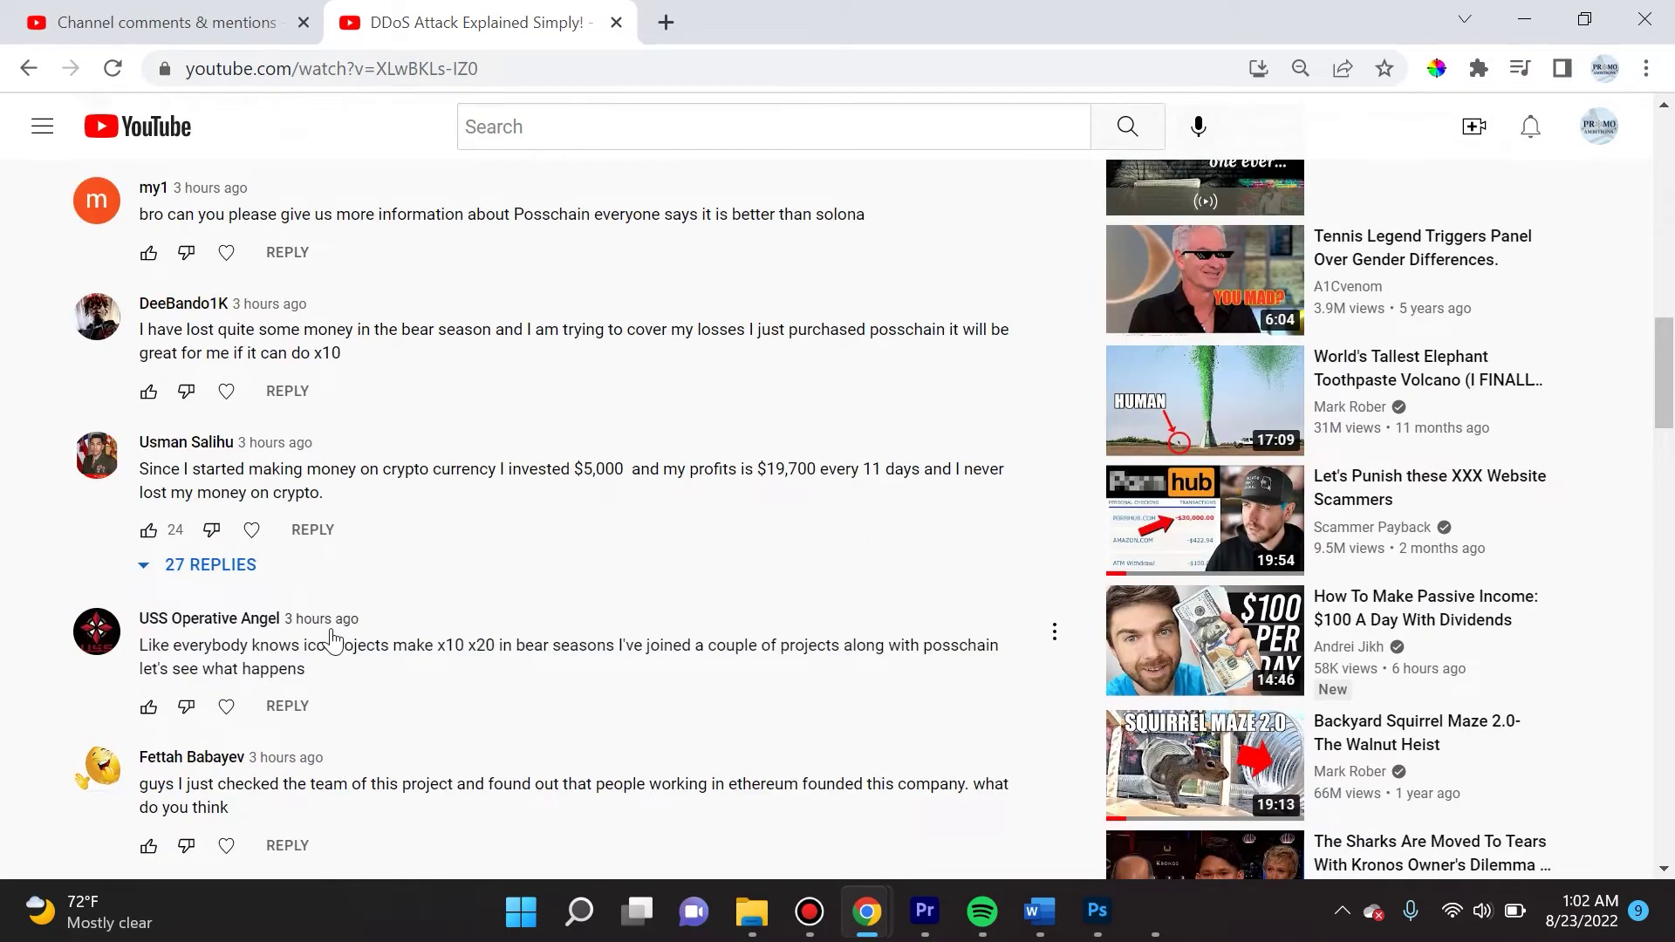
scroll(335, 624, up, 2)
scroll(338, 627, up, 3)
scroll(338, 628, up, 1)
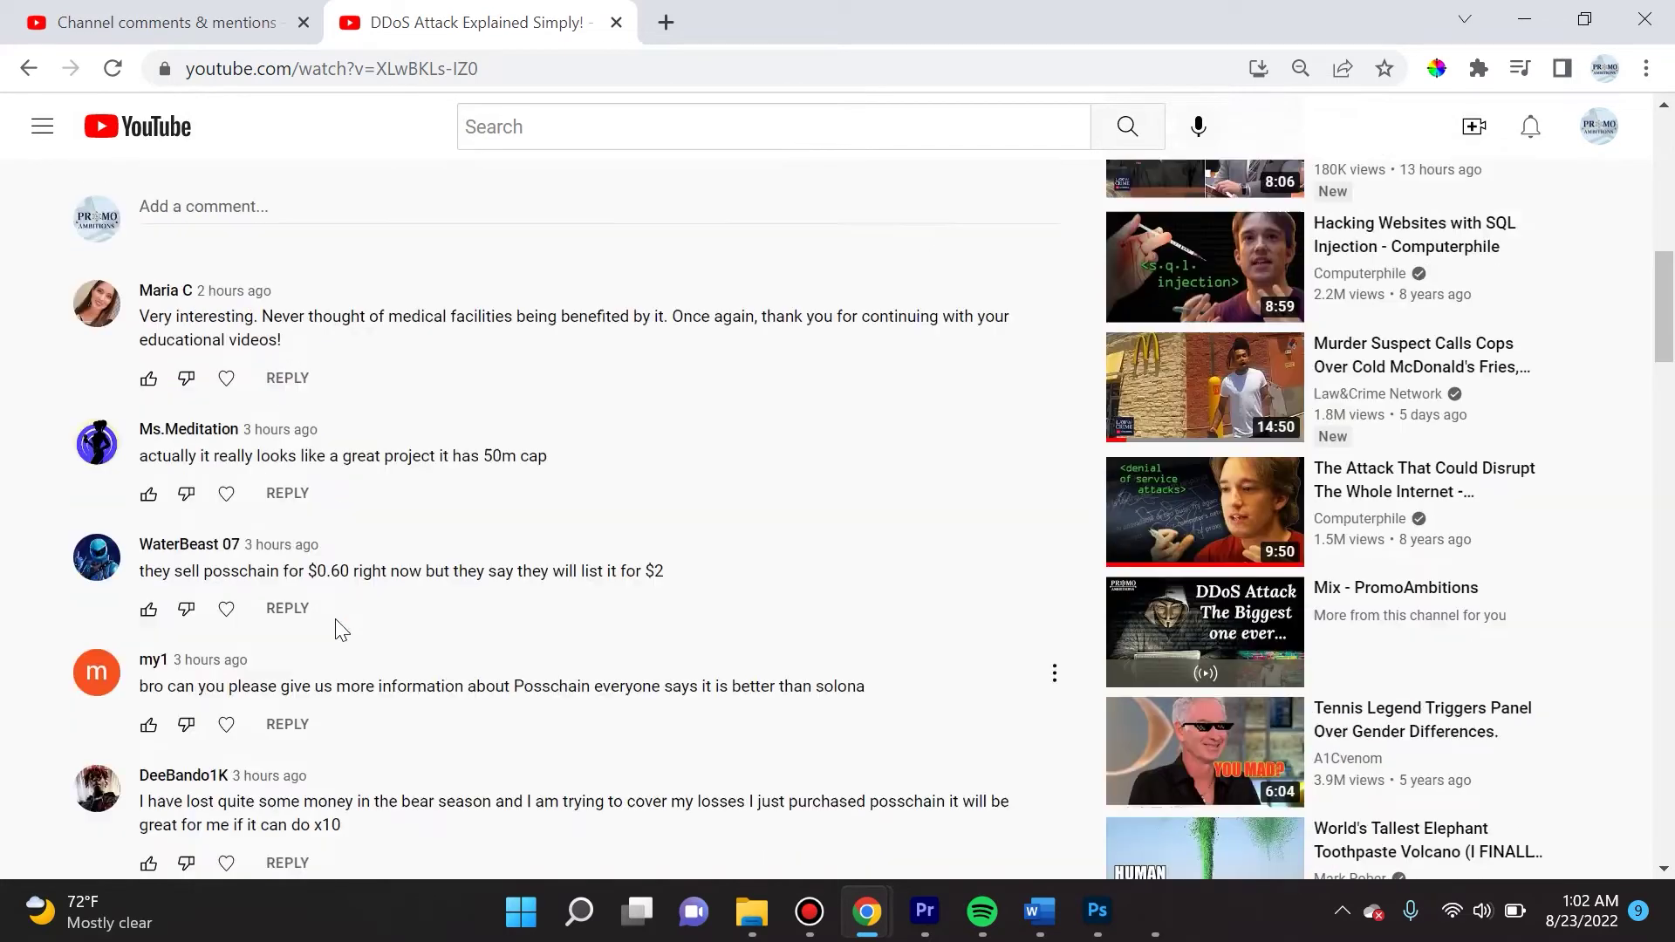
scroll(337, 633, up, 2)
scroll(274, 647, up, 2)
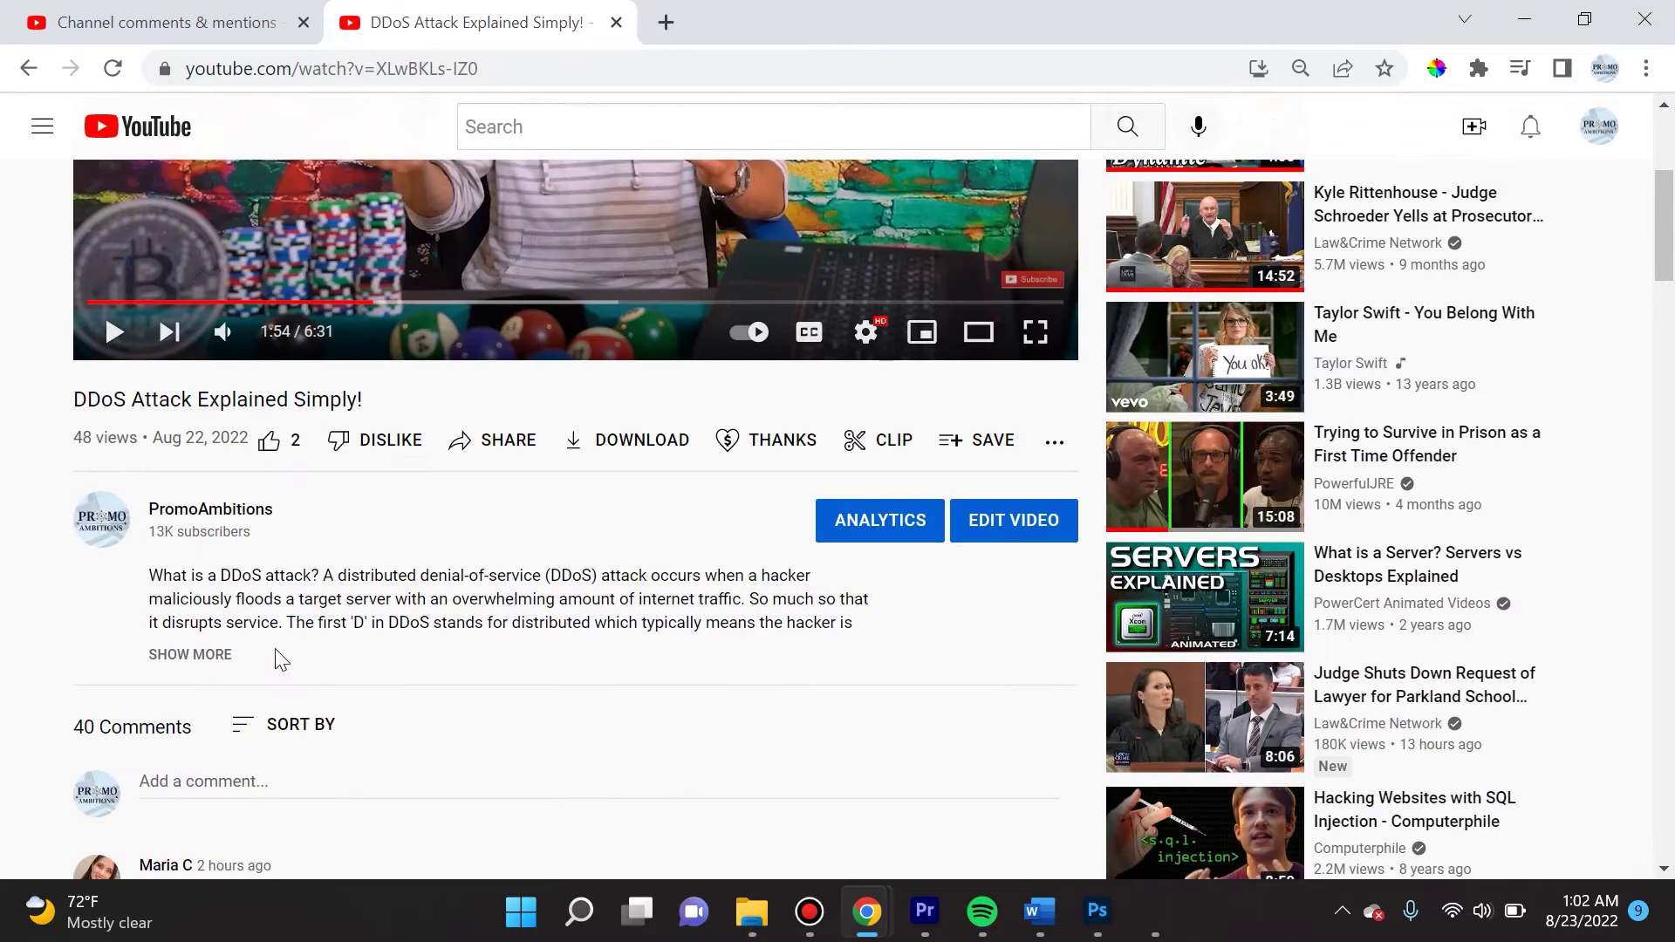
scroll(415, 672, up, 4)
scroll(415, 674, down, 4)
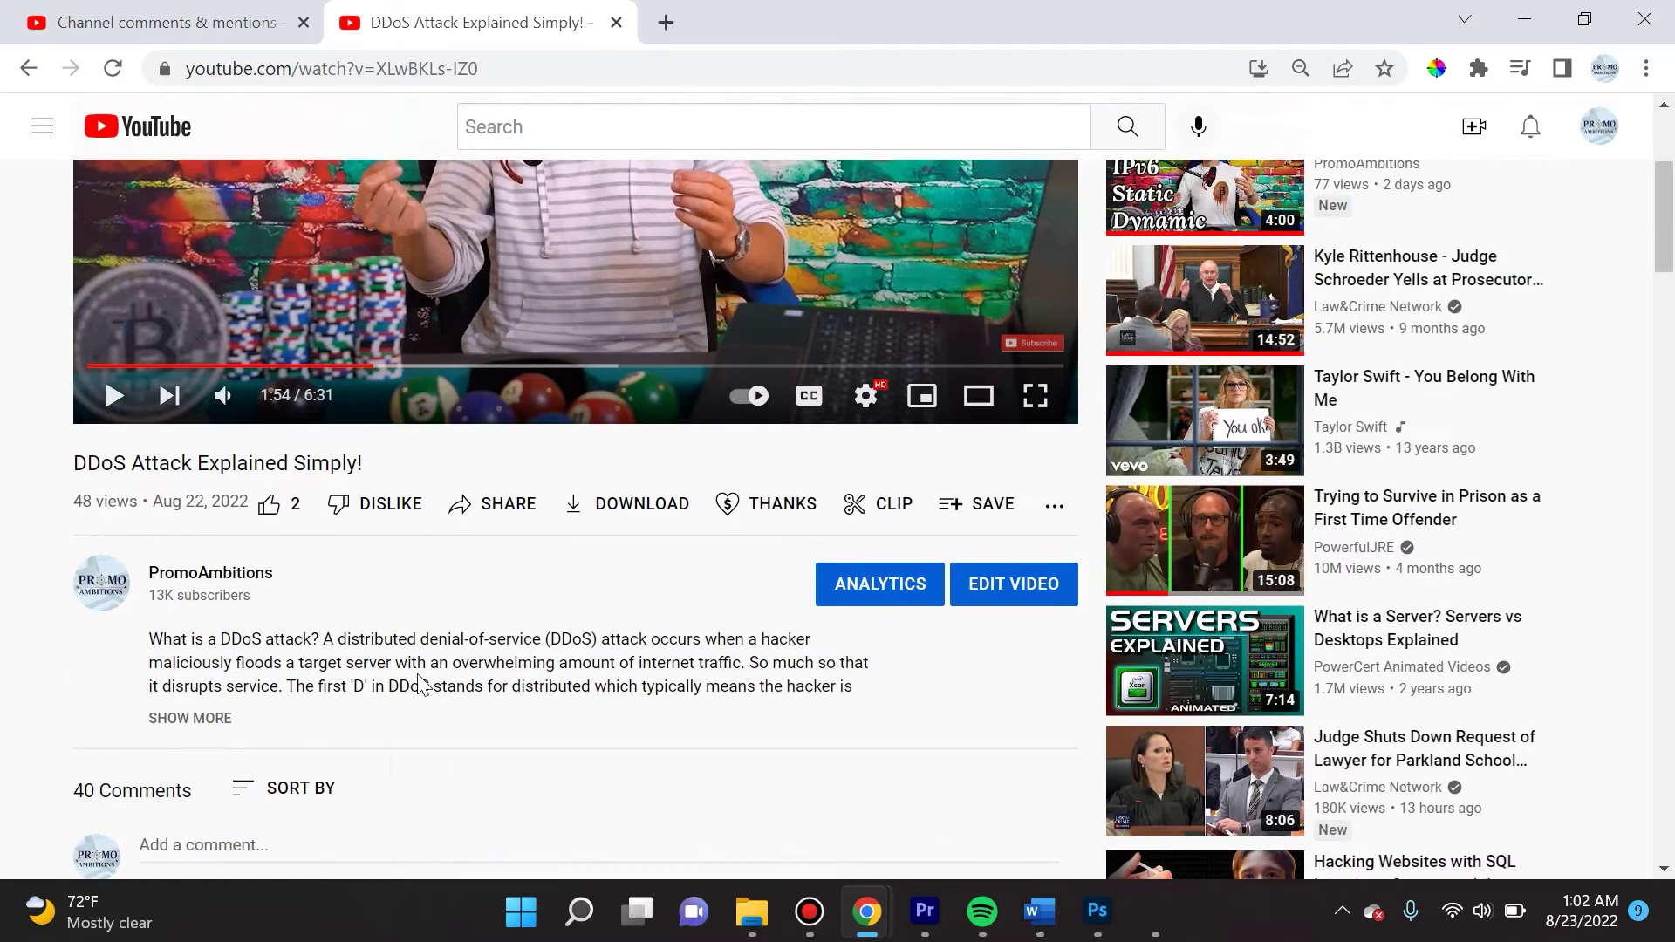
scroll(417, 677, down, 2)
scroll(423, 680, down, 3)
scroll(422, 672, down, 3)
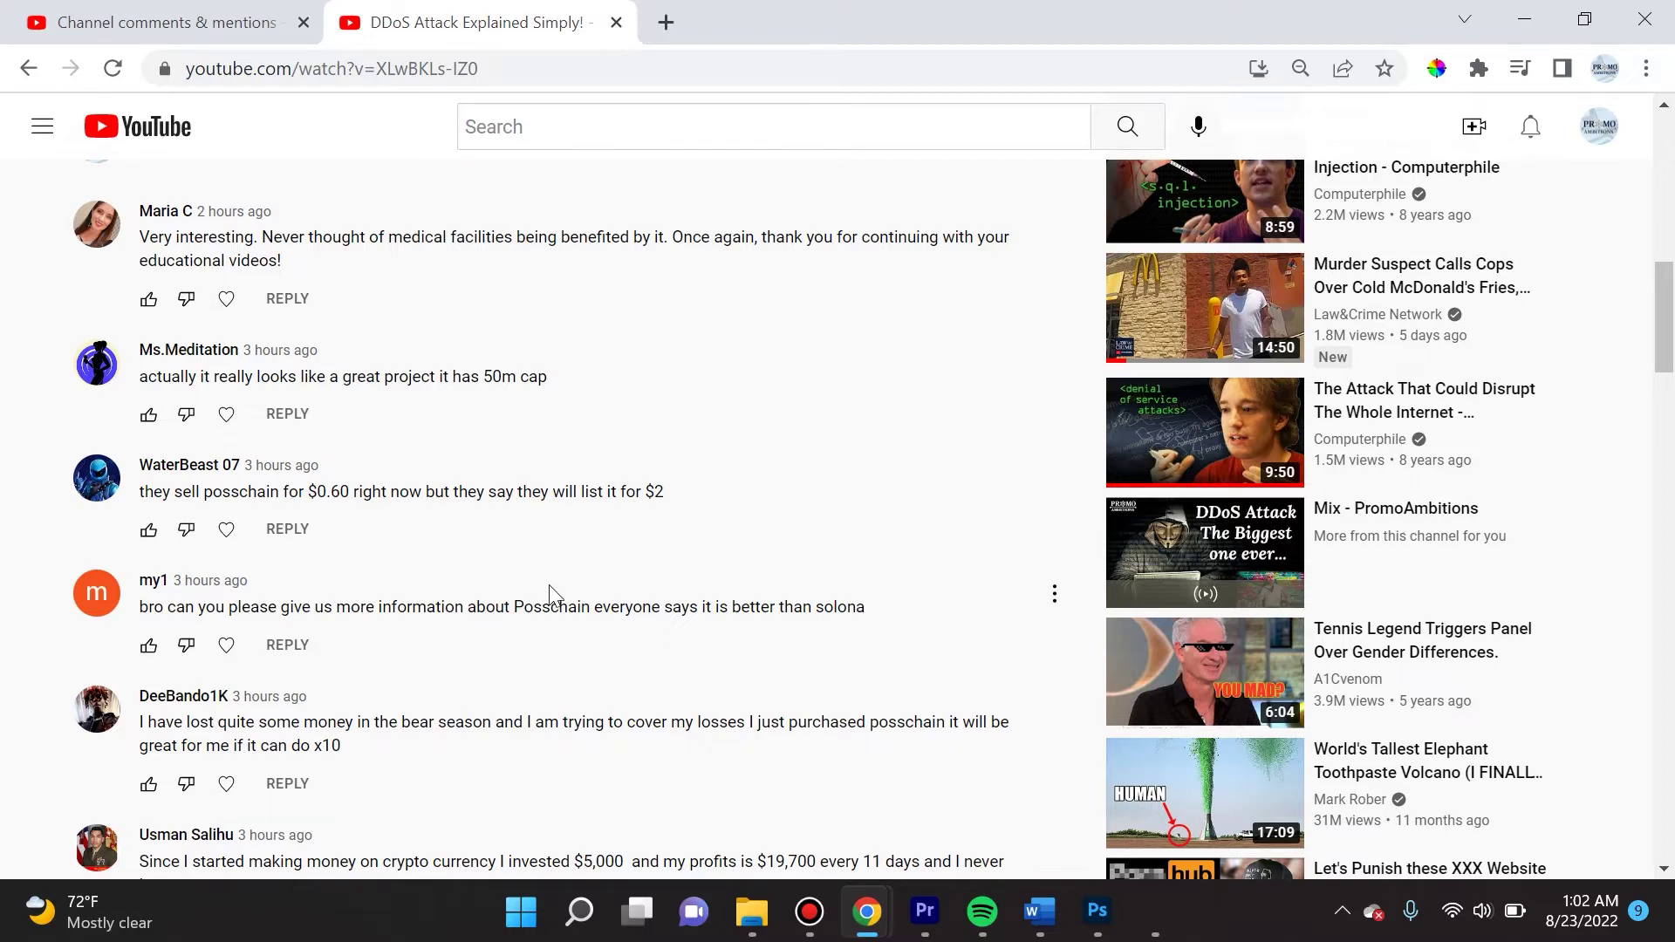
scroll(611, 620, down, 4)
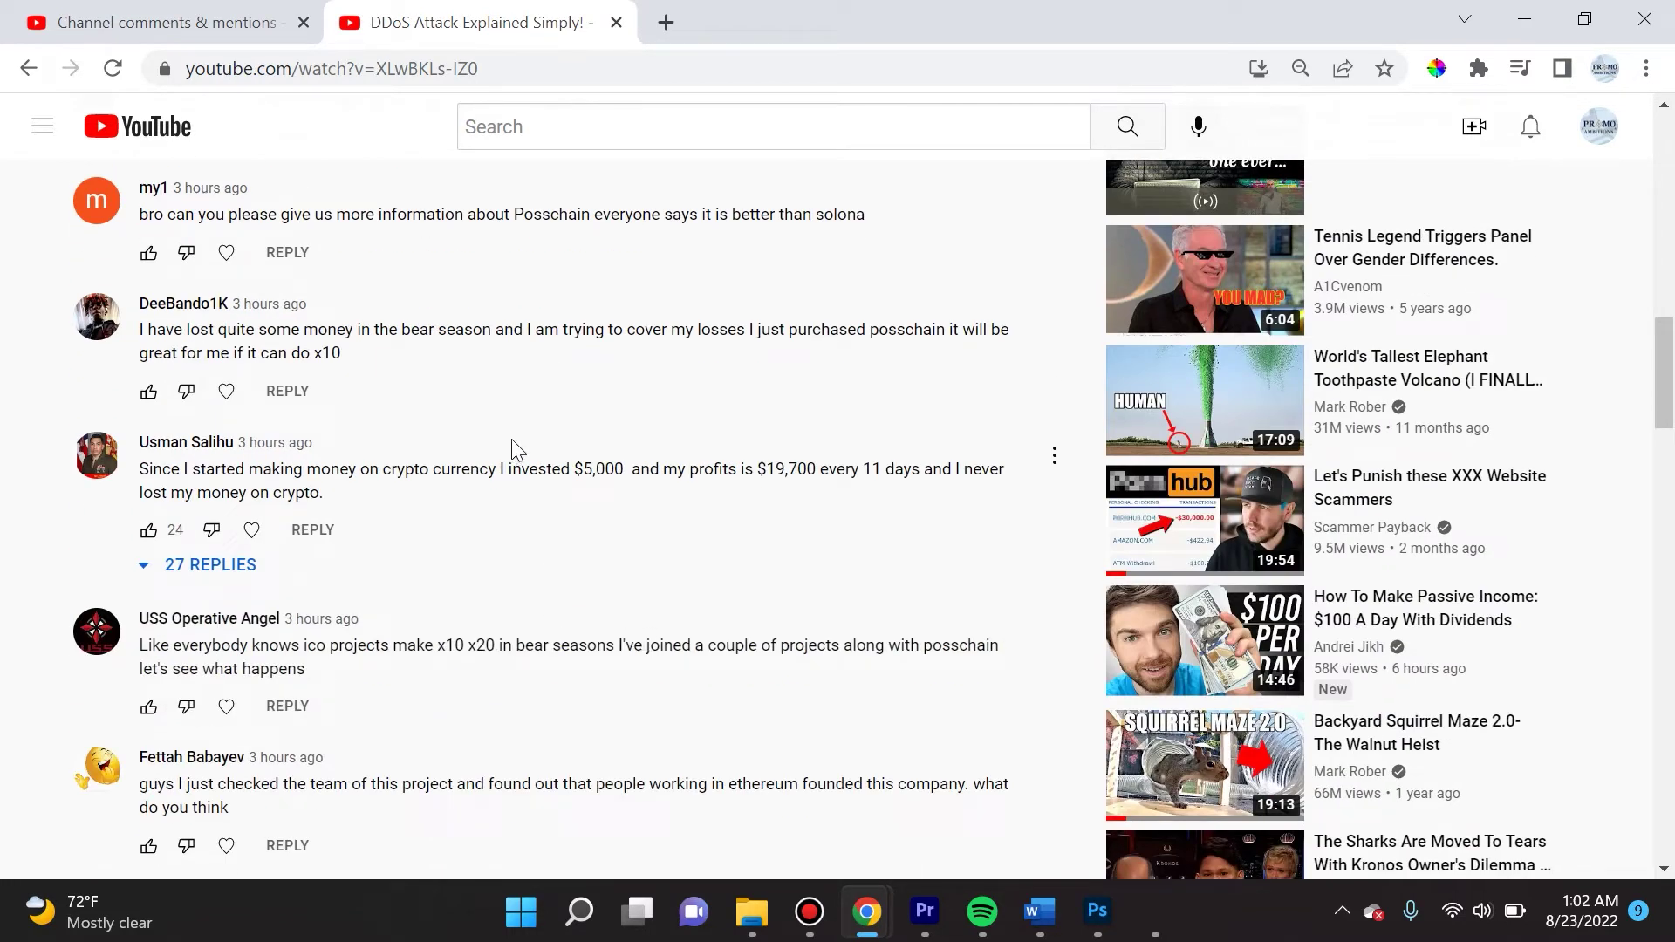
scroll(518, 450, down, 3)
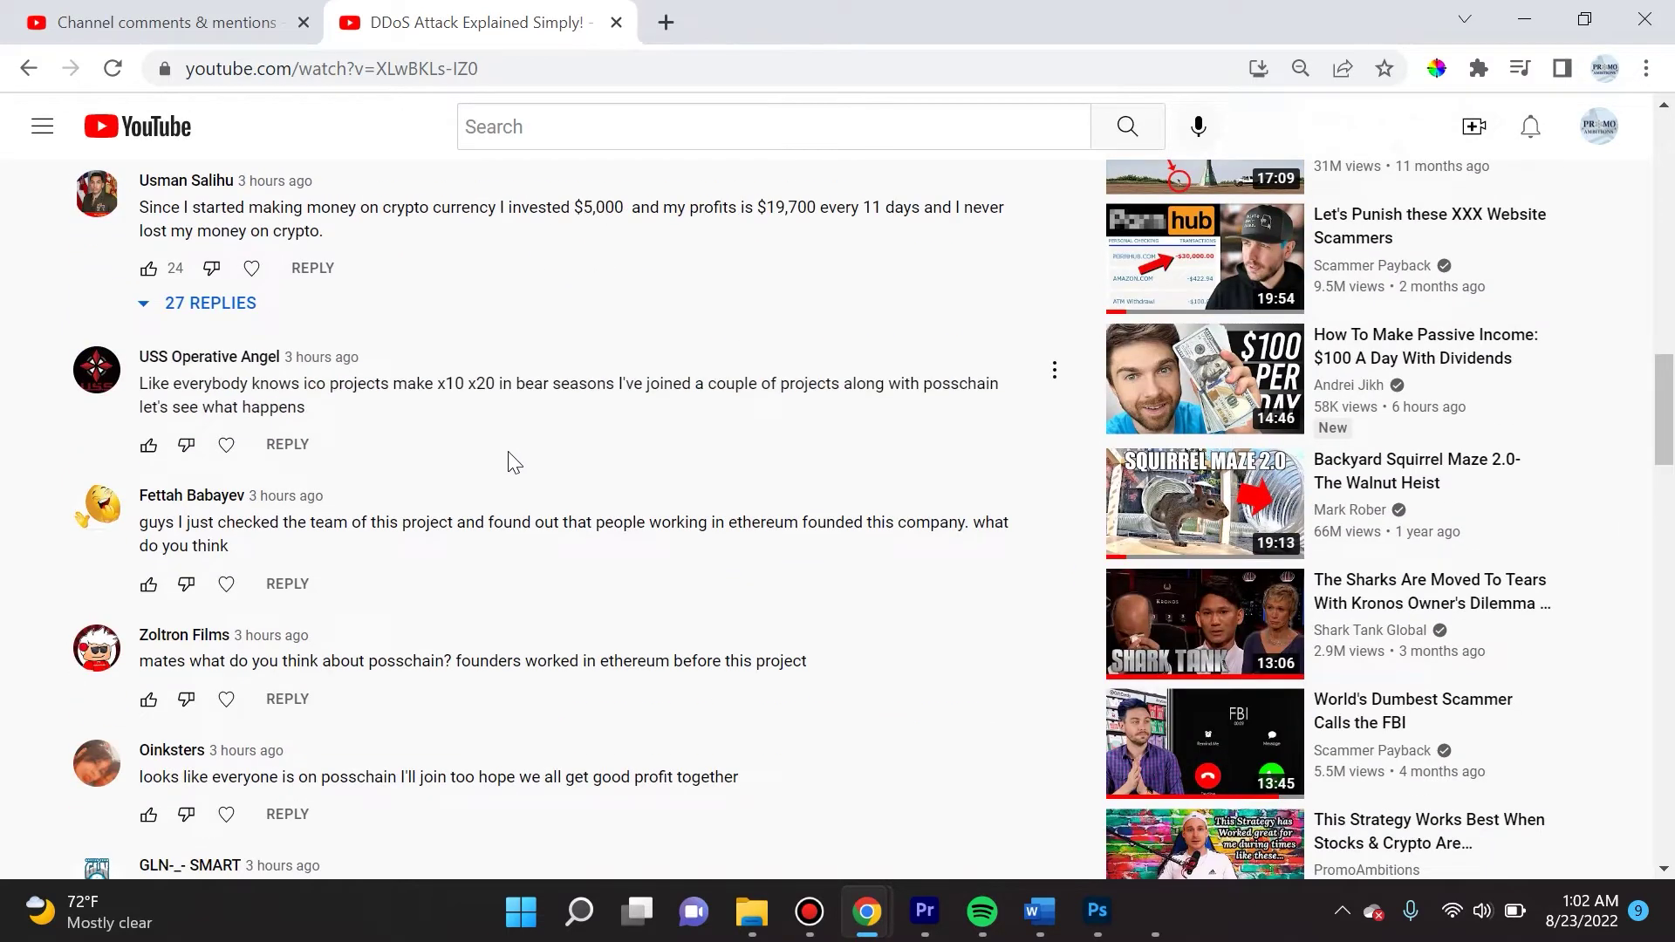
scroll(516, 457, down, 1)
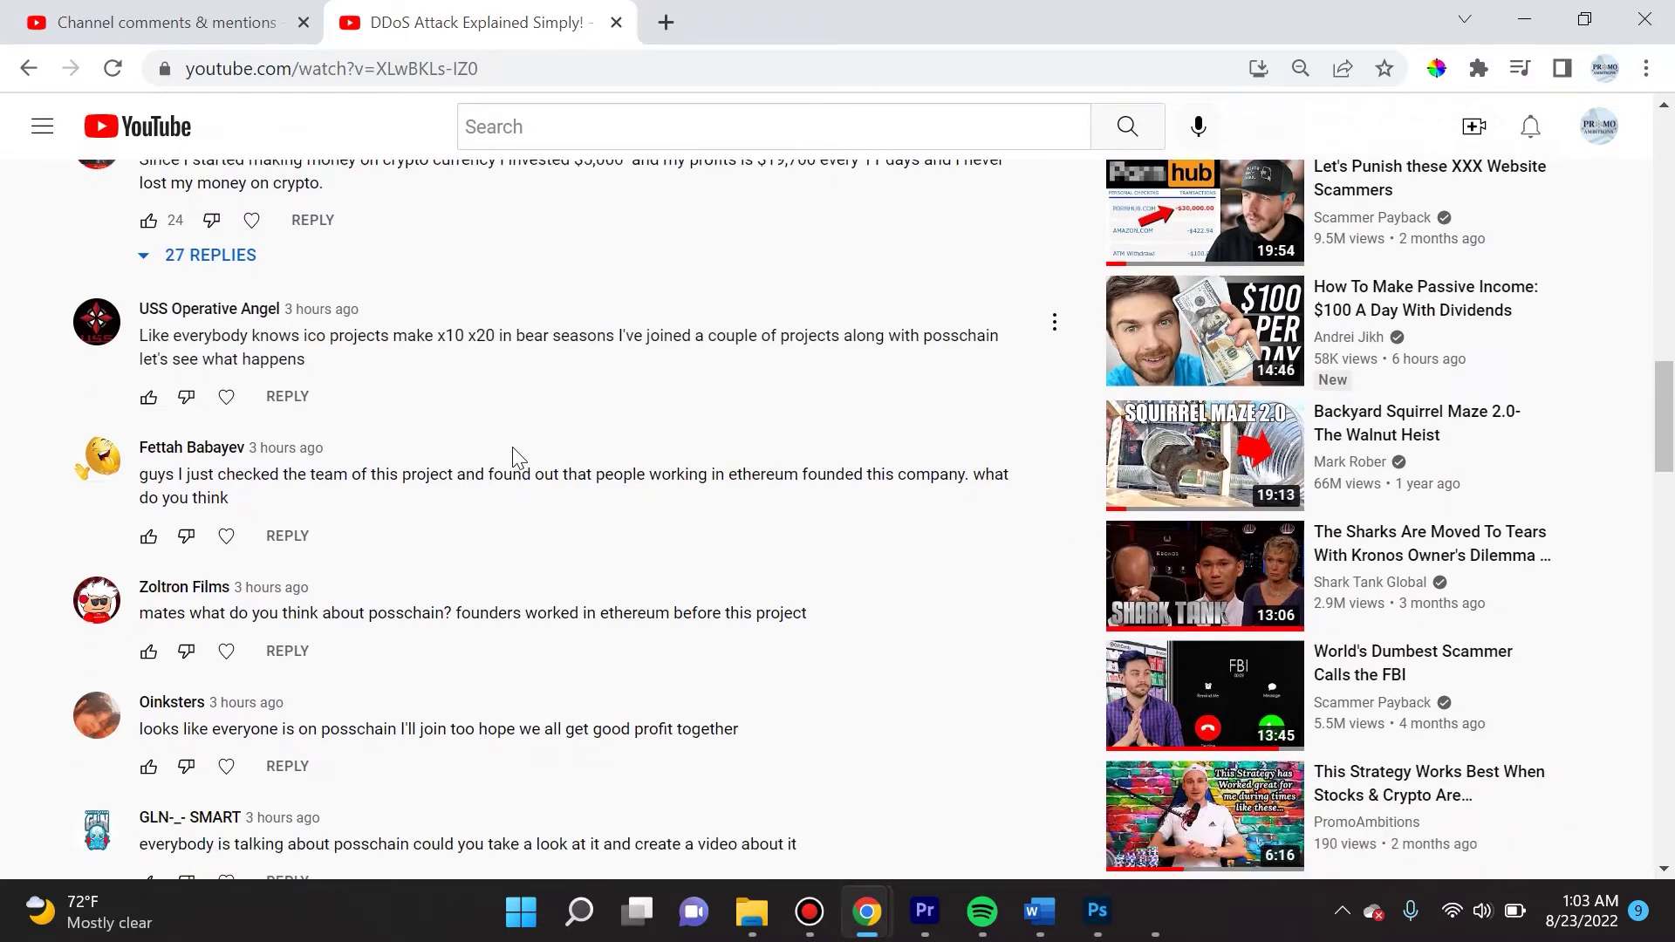
scroll(502, 523, down, 4)
scroll(485, 607, down, 3)
scroll(482, 632, down, 3)
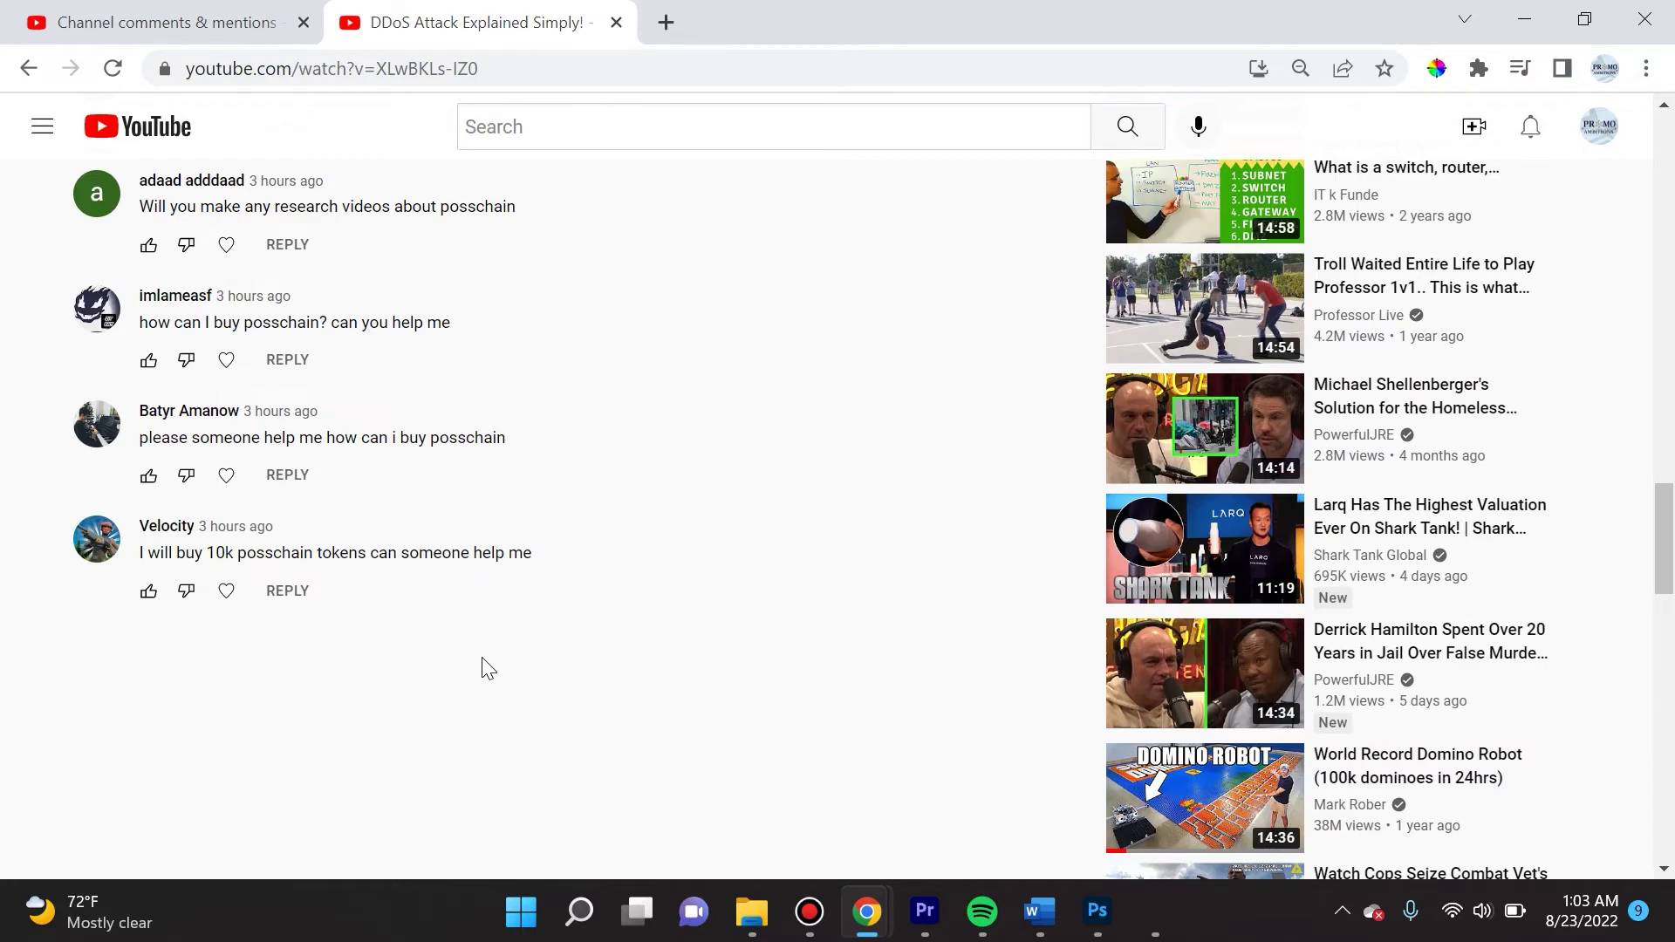
scroll(486, 655, up, 10)
scroll(488, 663, up, 5)
scroll(479, 663, up, 4)
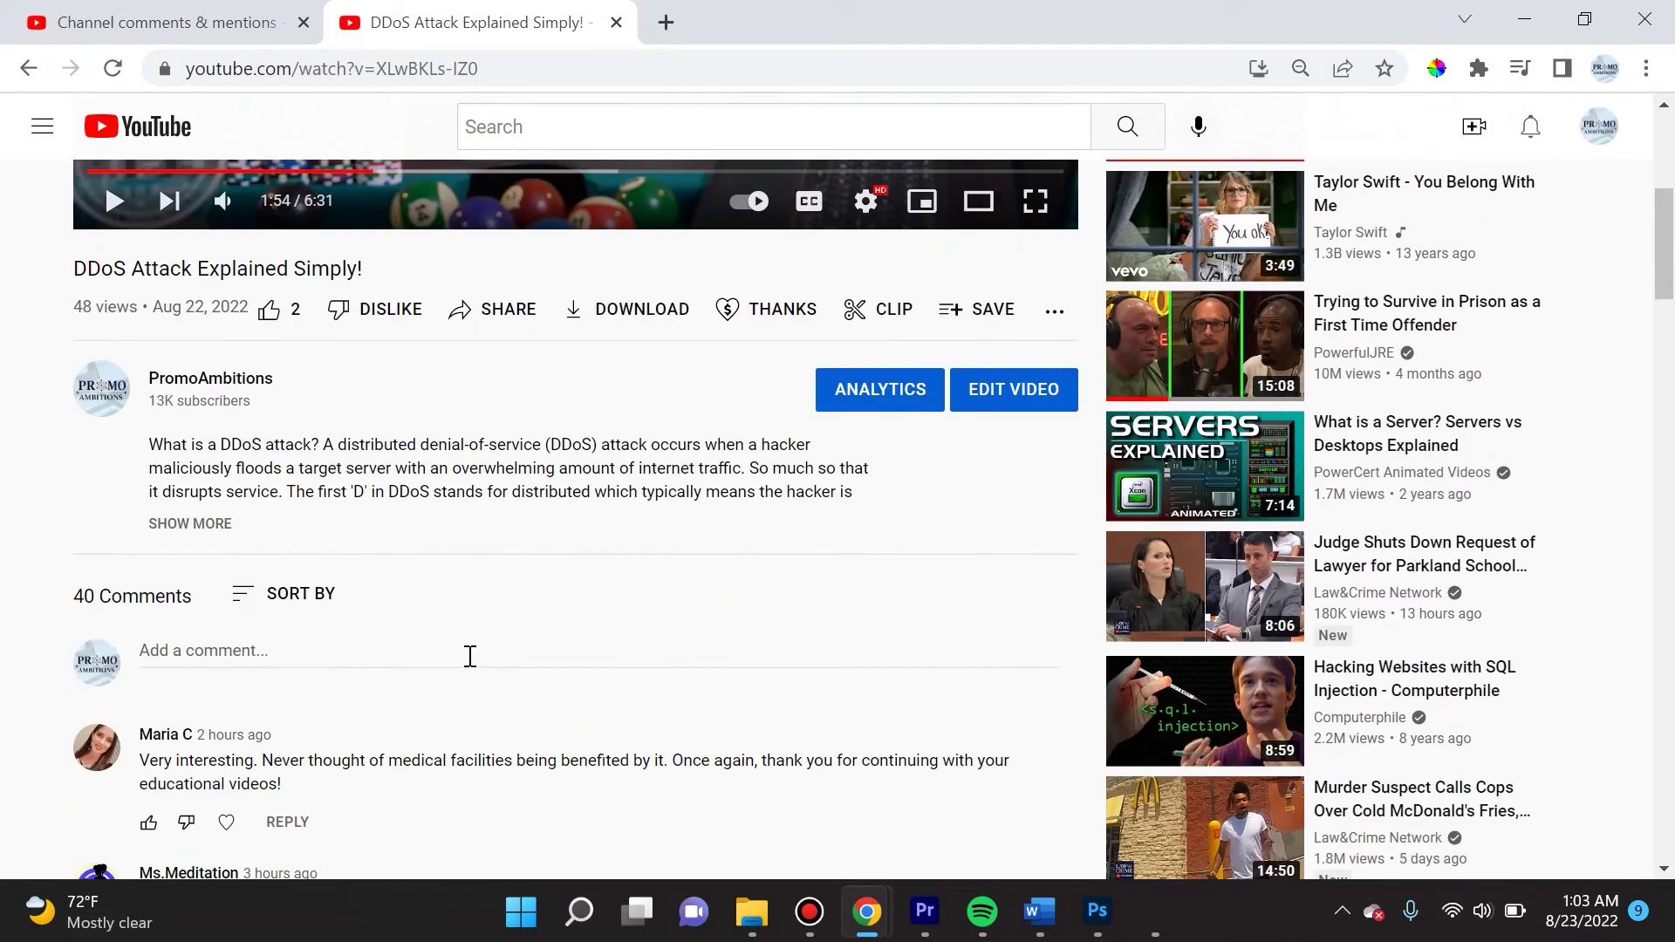
scroll(468, 659, up, 2)
scroll(468, 680, up, 2)
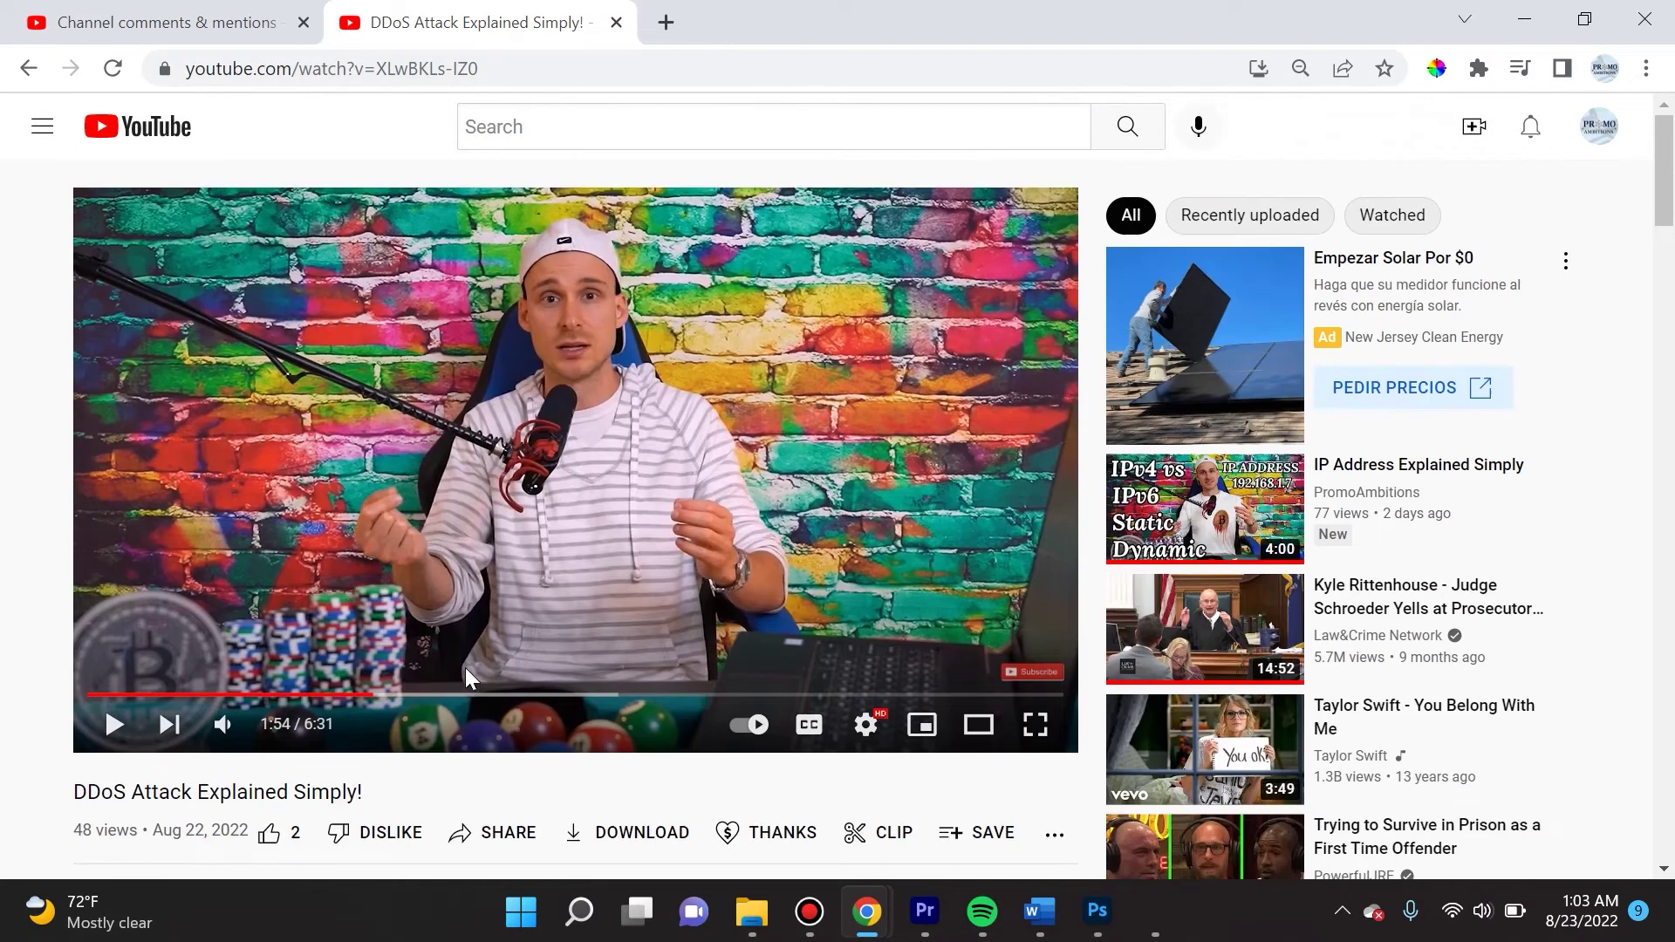
scroll(465, 669, down, 5)
scroll(471, 678, down, 3)
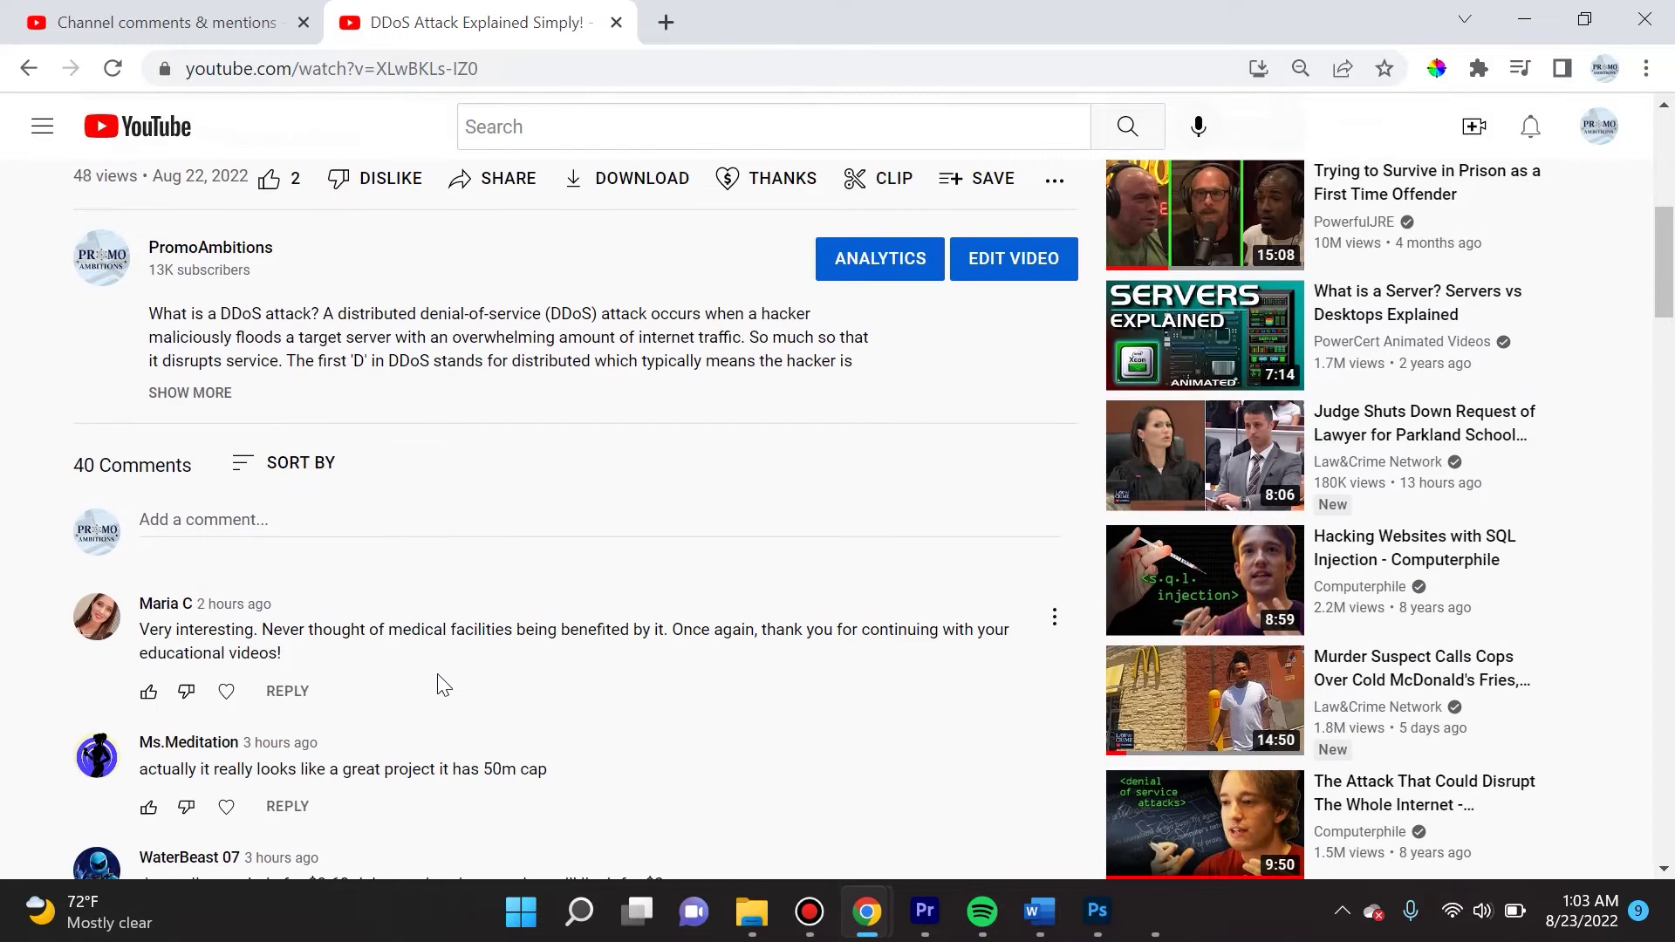
scroll(455, 677, down, 5)
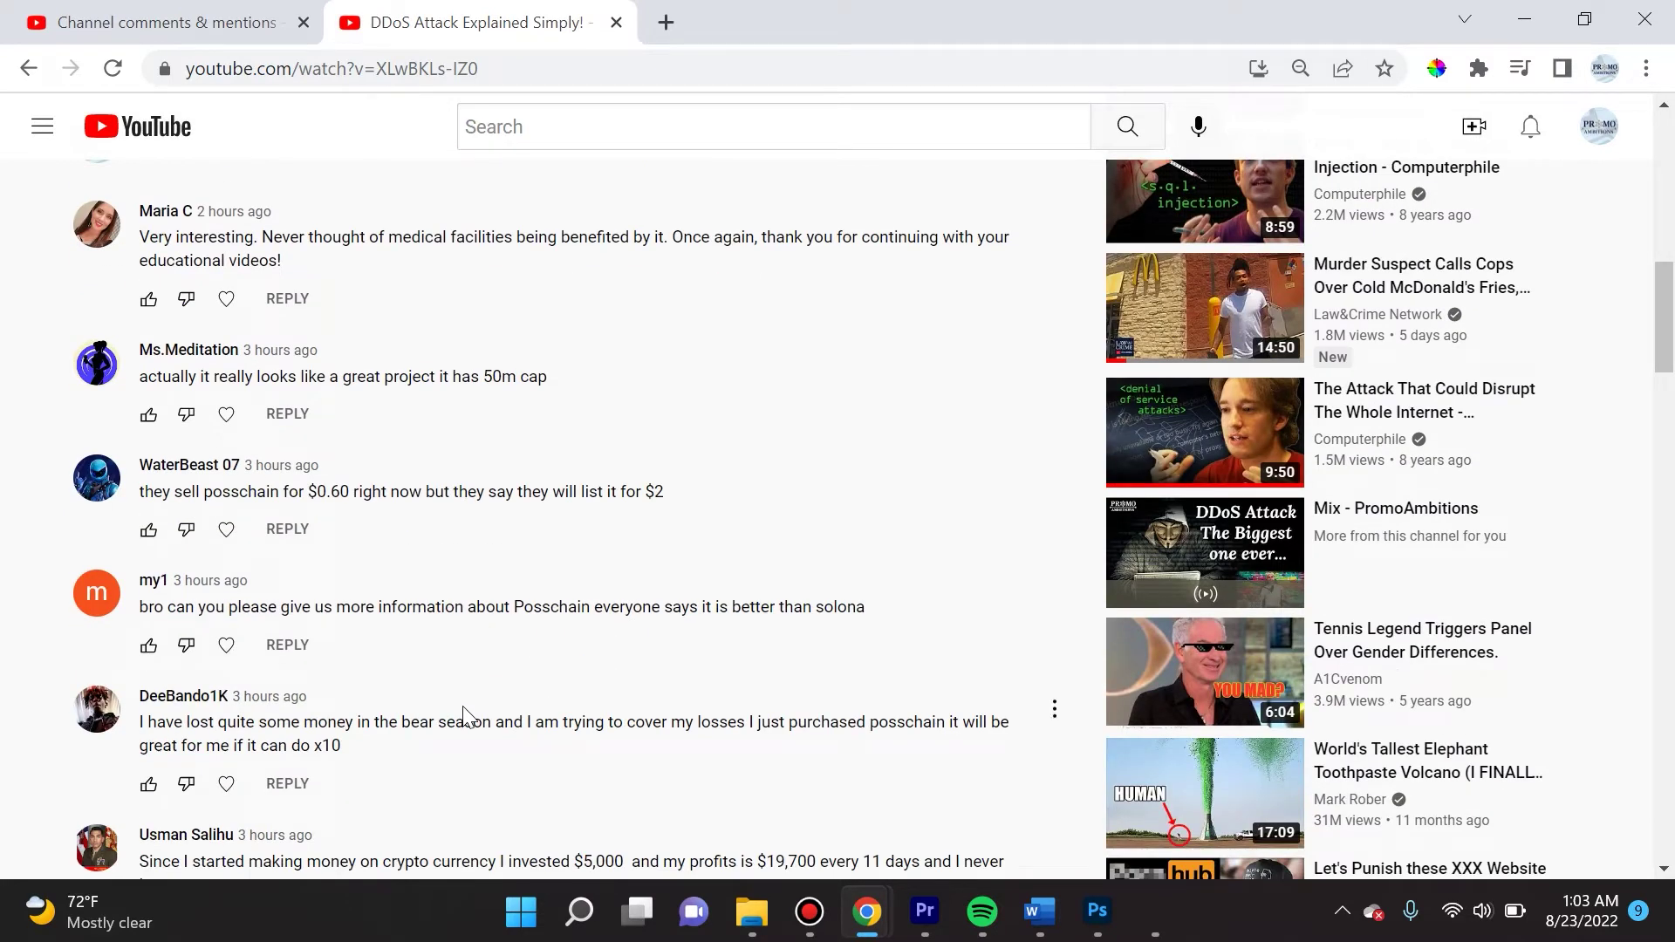
scroll(432, 525, down, 3)
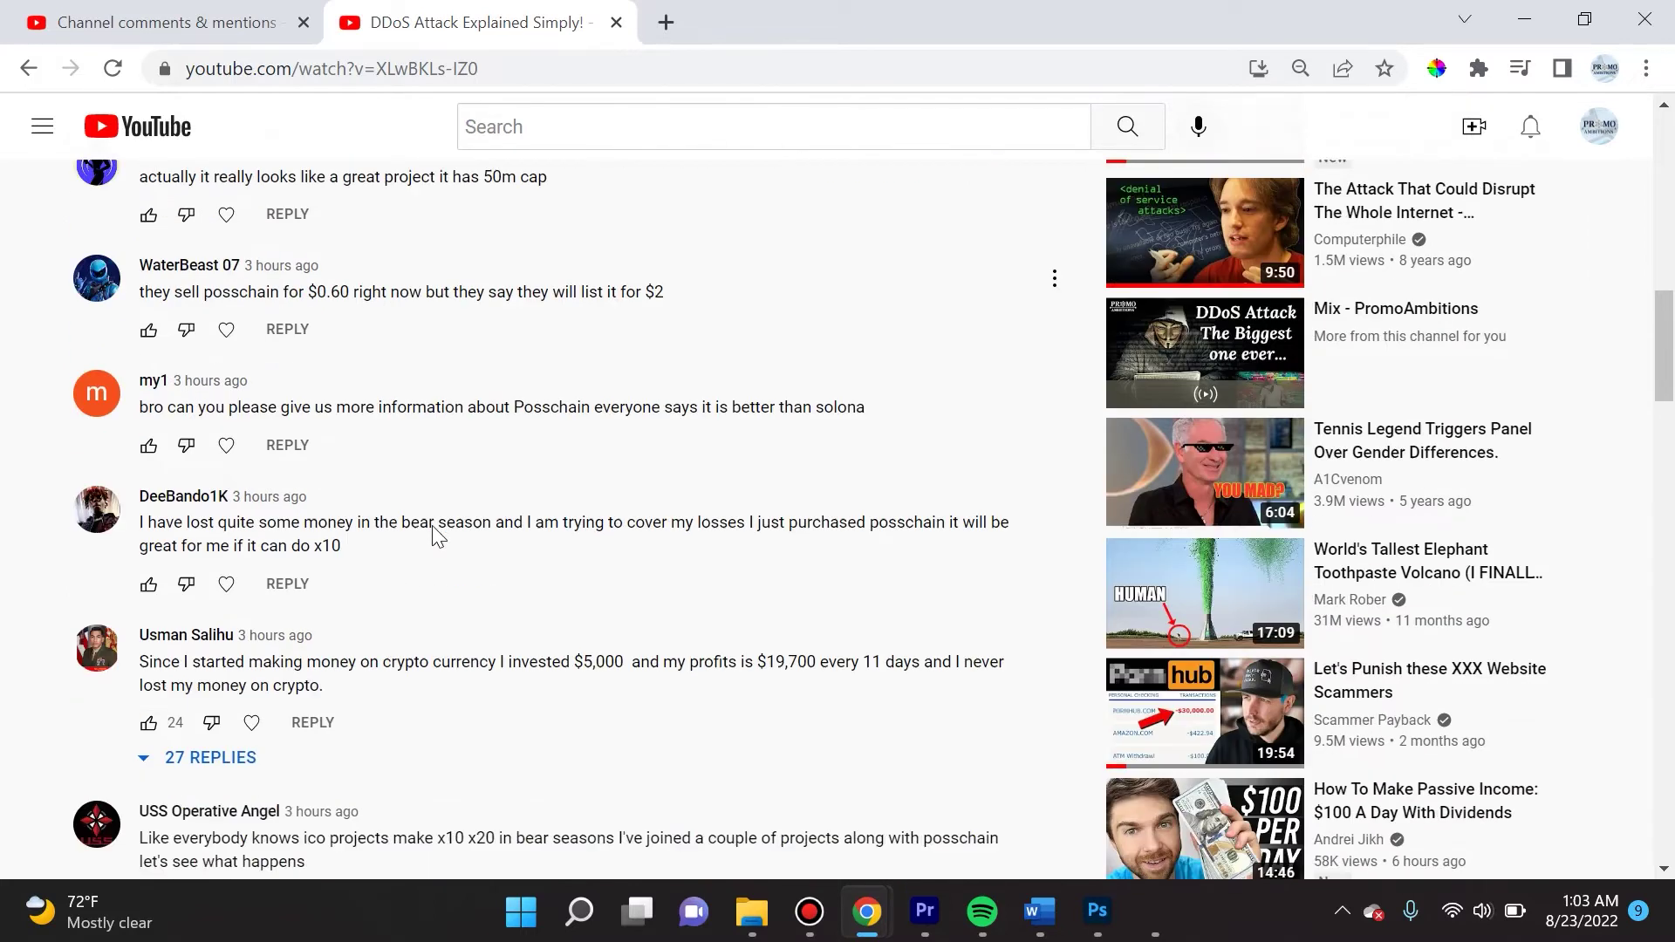
scroll(432, 525, down, 2)
Switch to YouTube Studio and open the Community moderation settings
key(ctrl+shift+Tab)
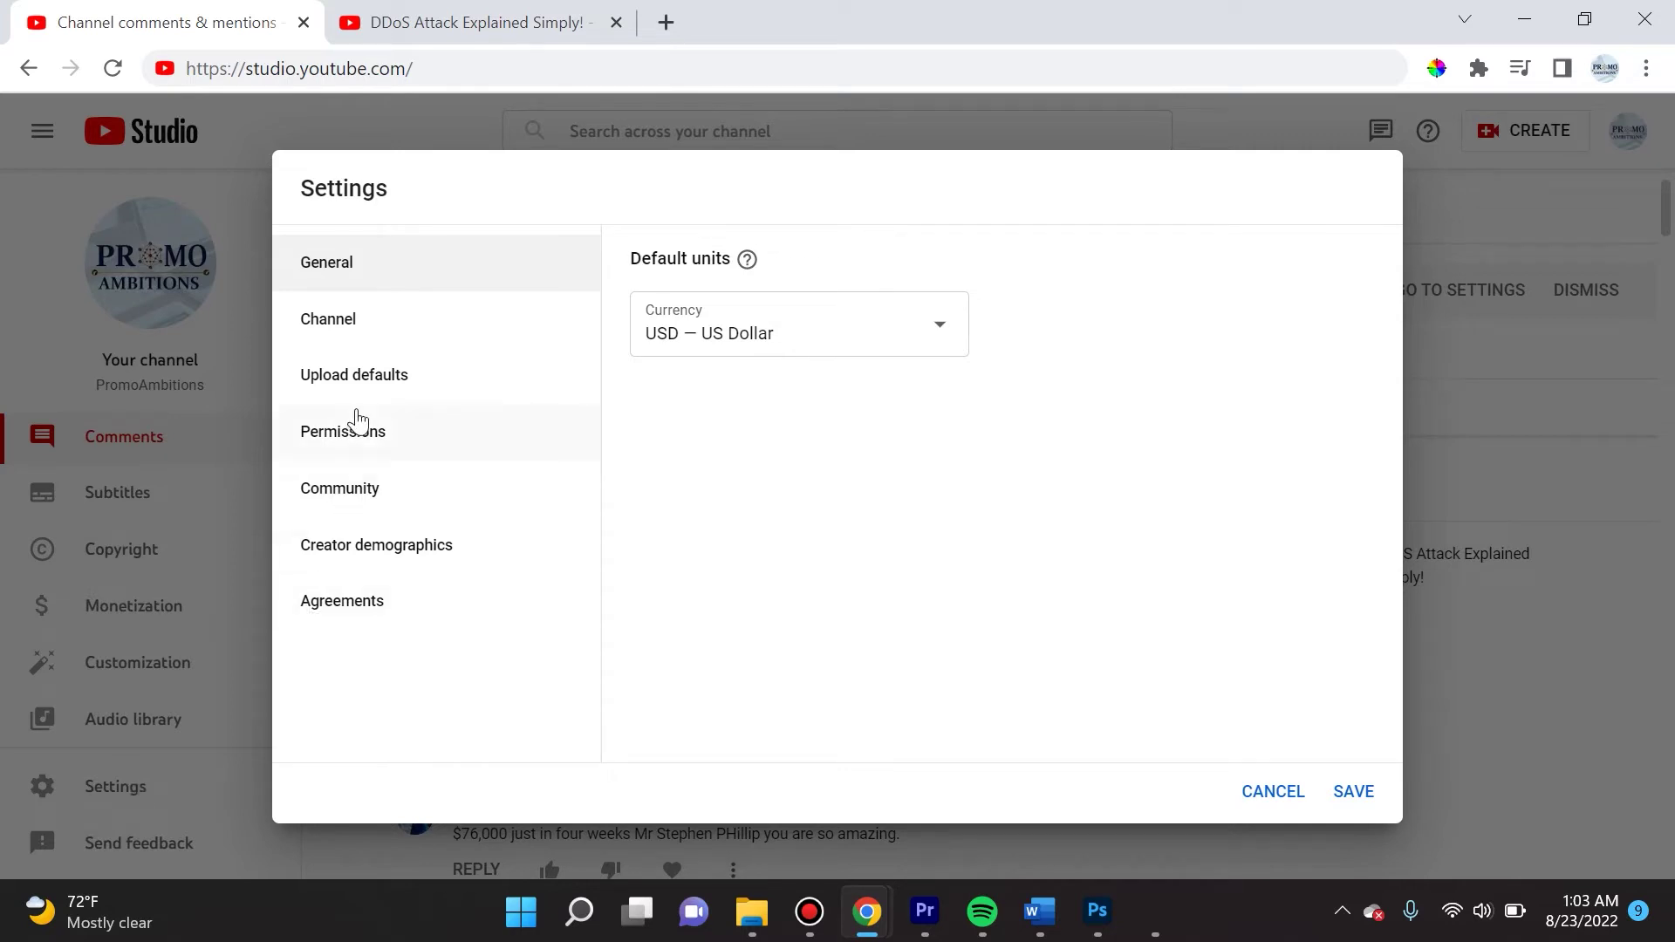
click(356, 502)
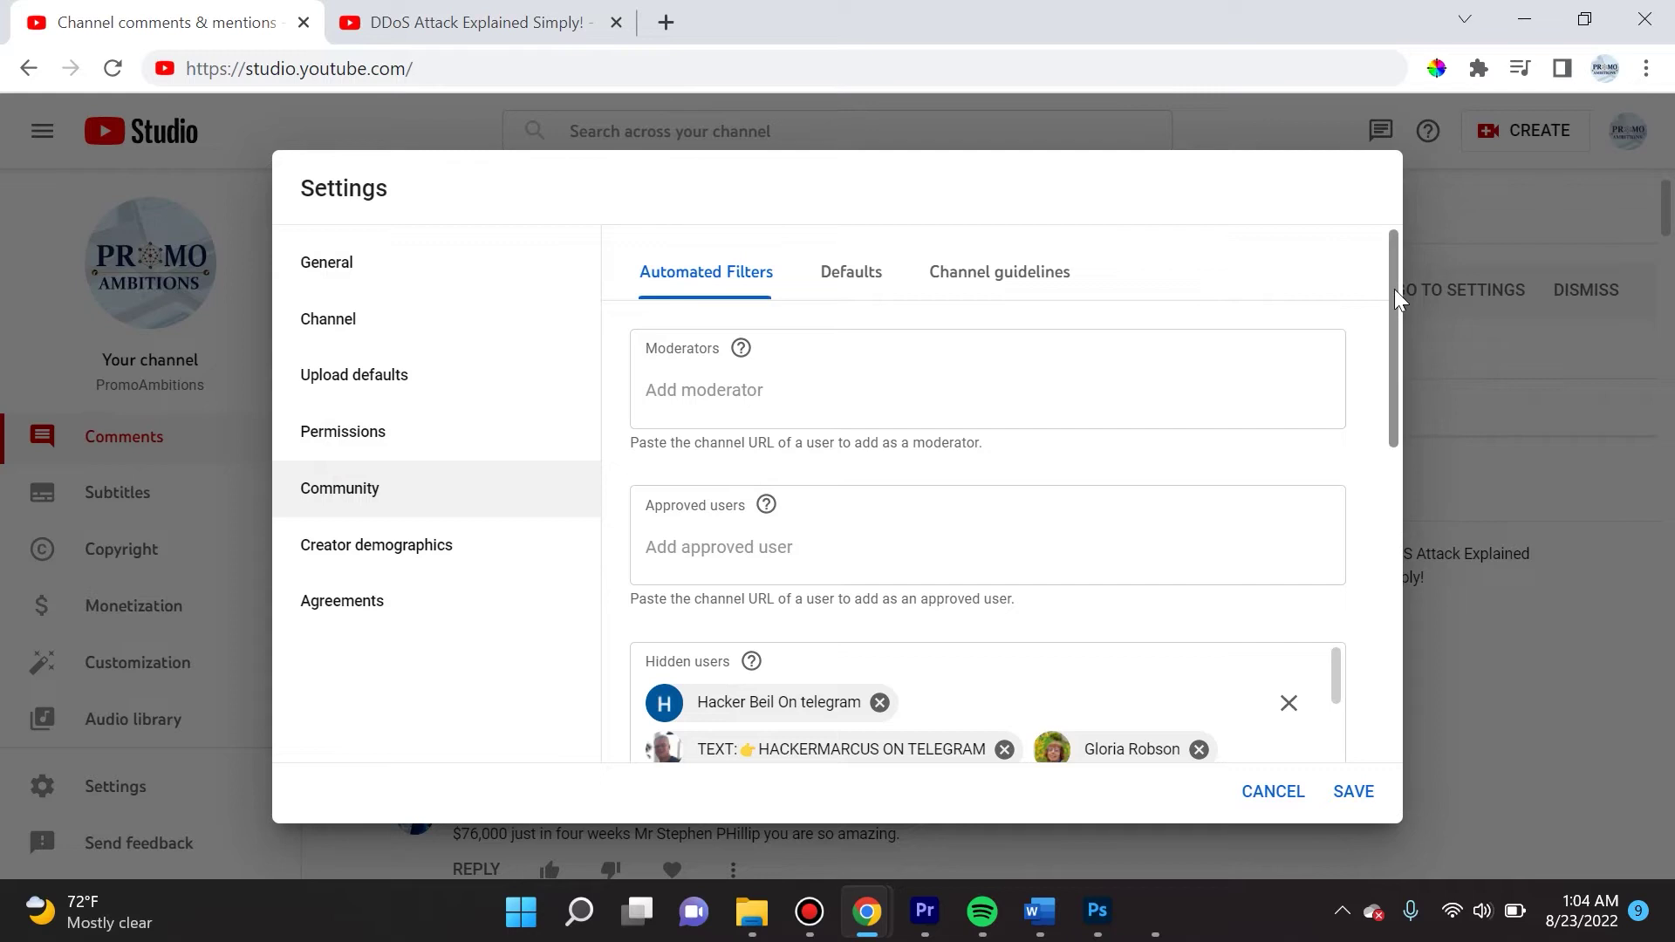
drag(1396, 297, 1386, 410)
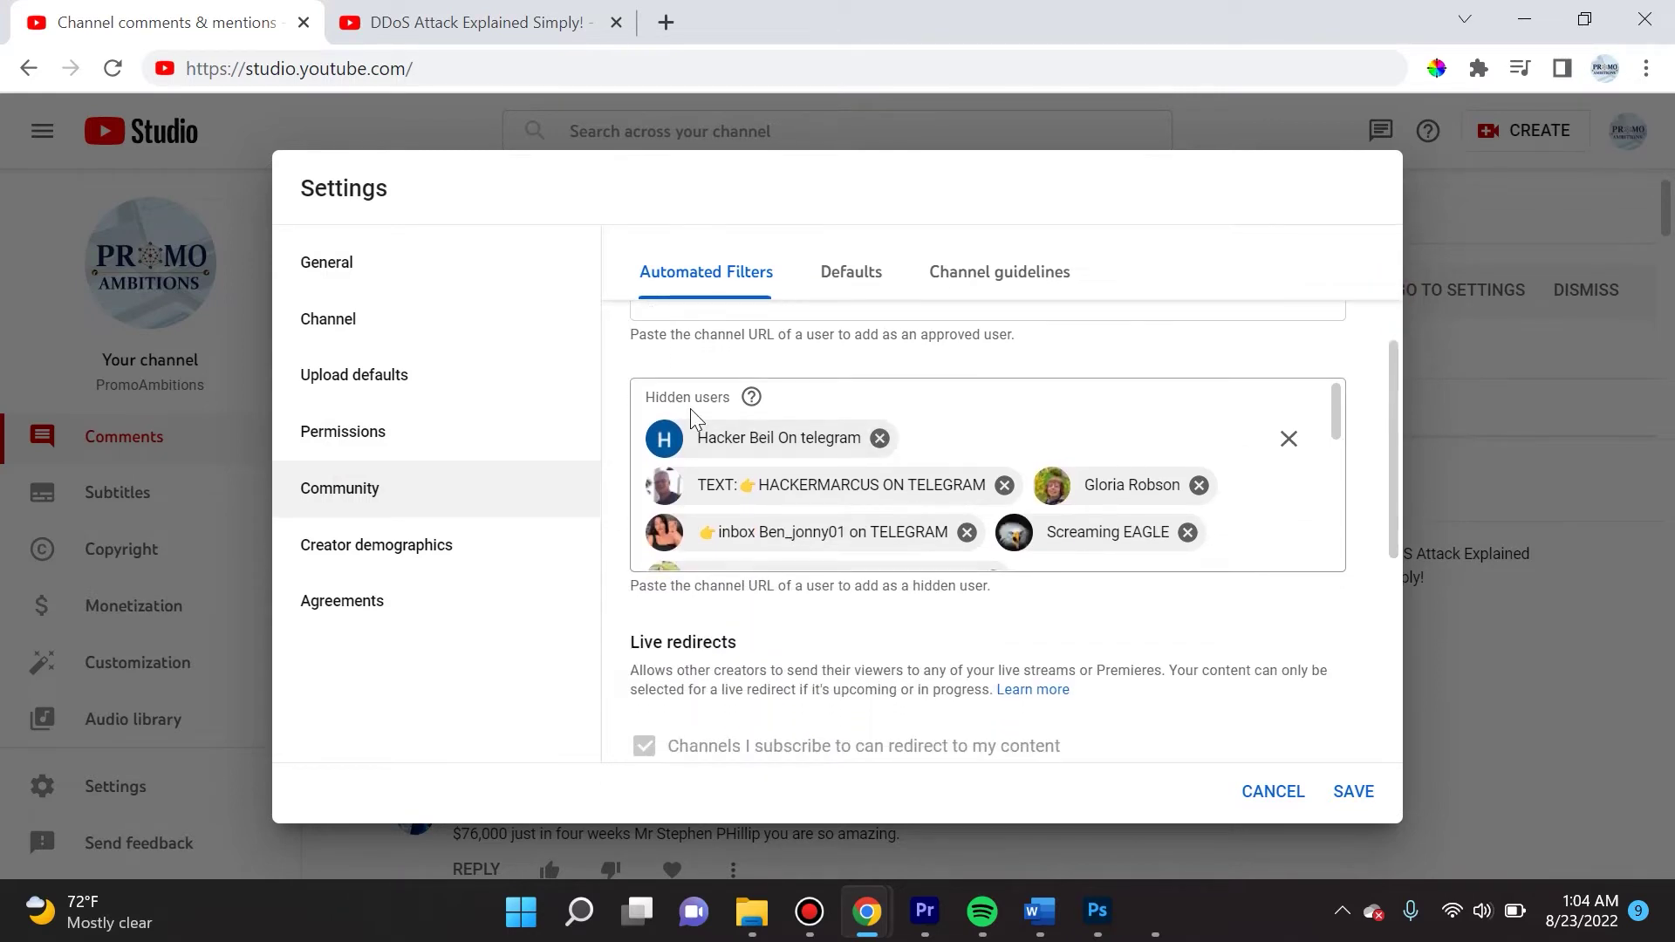
Reach the Blocked words field listing hacker, telegram and whatsapp, ready for new entries
scroll(960, 506, down, 3)
scroll(959, 510, down, 2)
scroll(951, 506, down, 1)
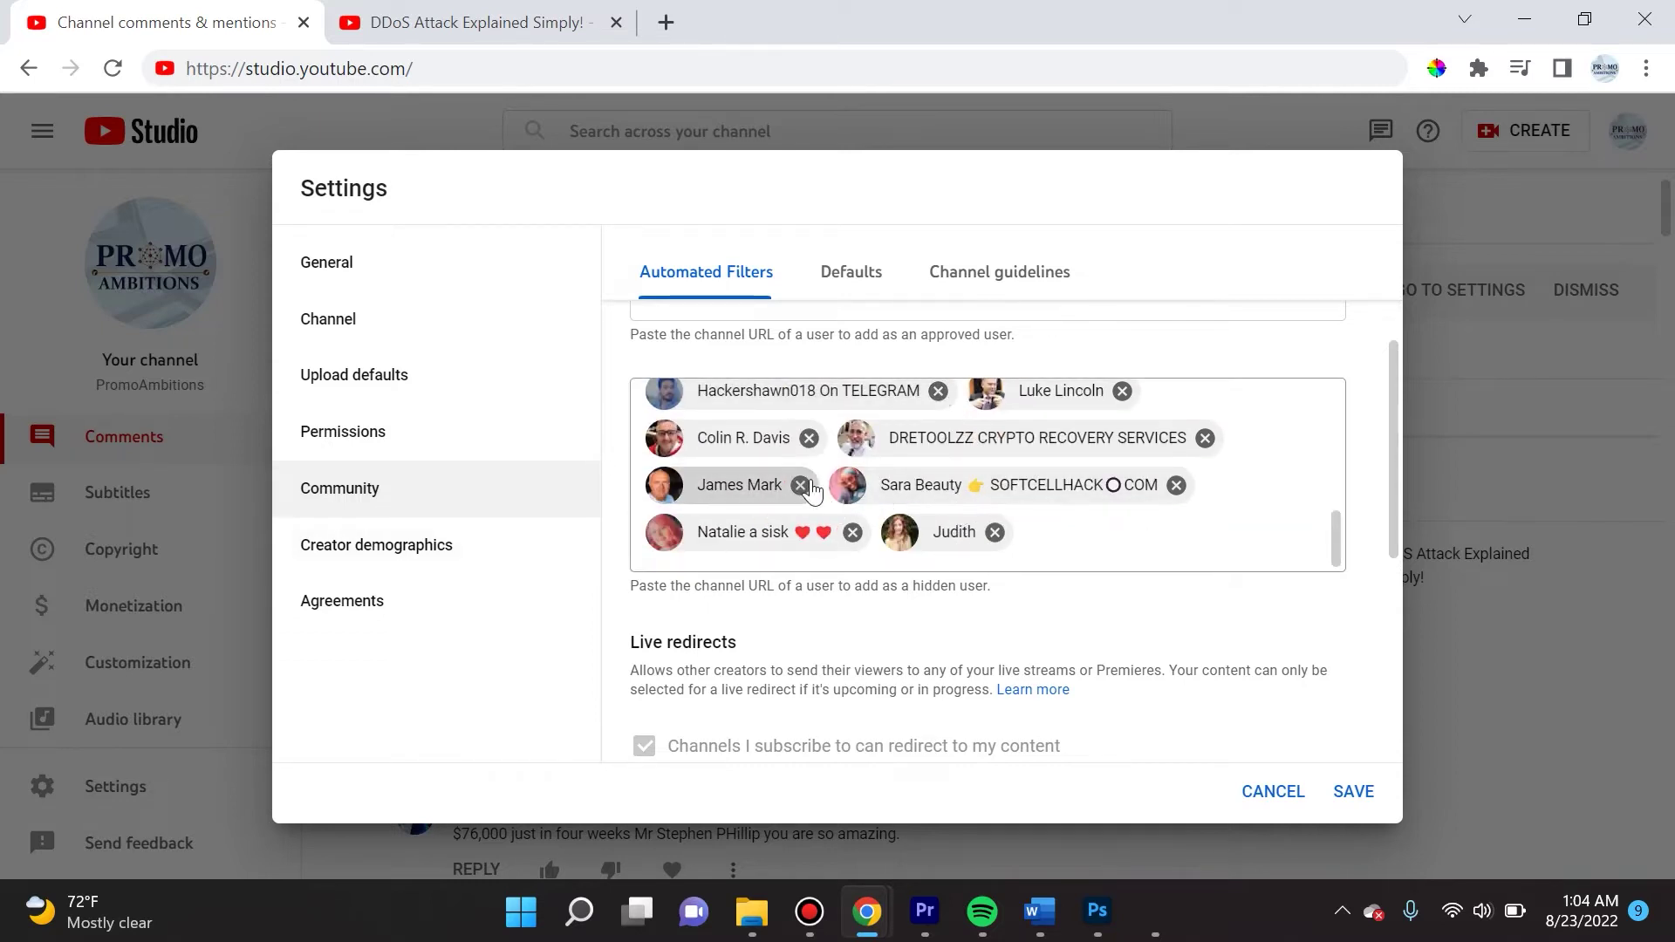
scroll(936, 475, up, 2)
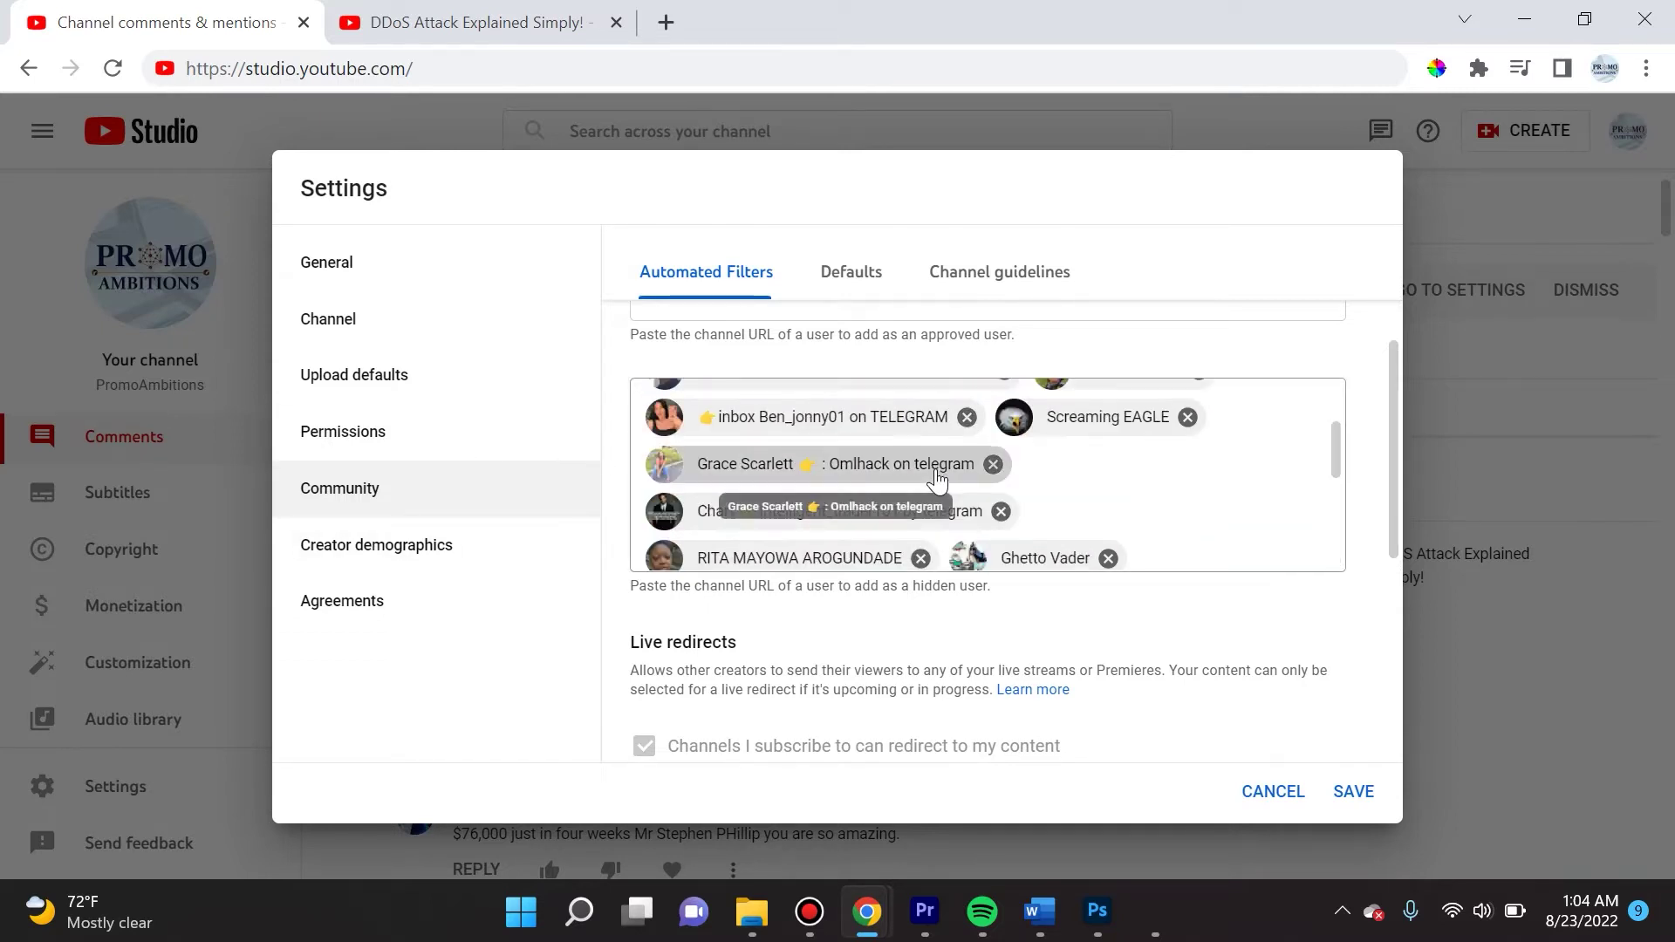
scroll(936, 478, up, 2)
scroll(937, 480, down, 4)
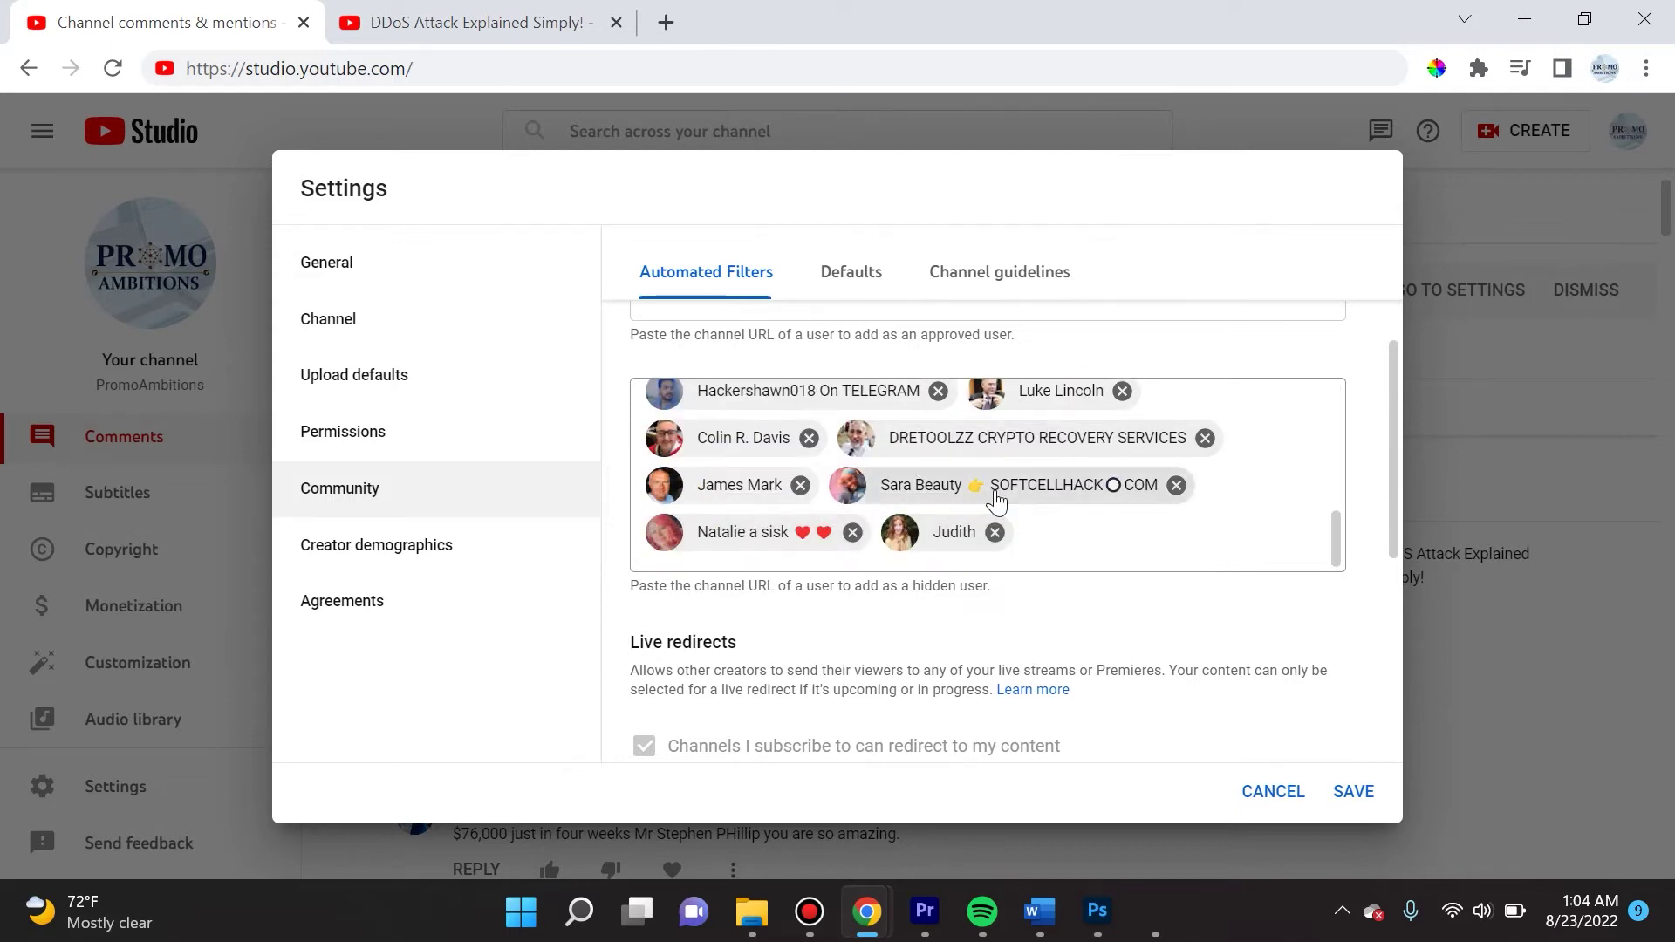
scroll(1055, 521, down, 1)
scroll(1059, 521, down, 2)
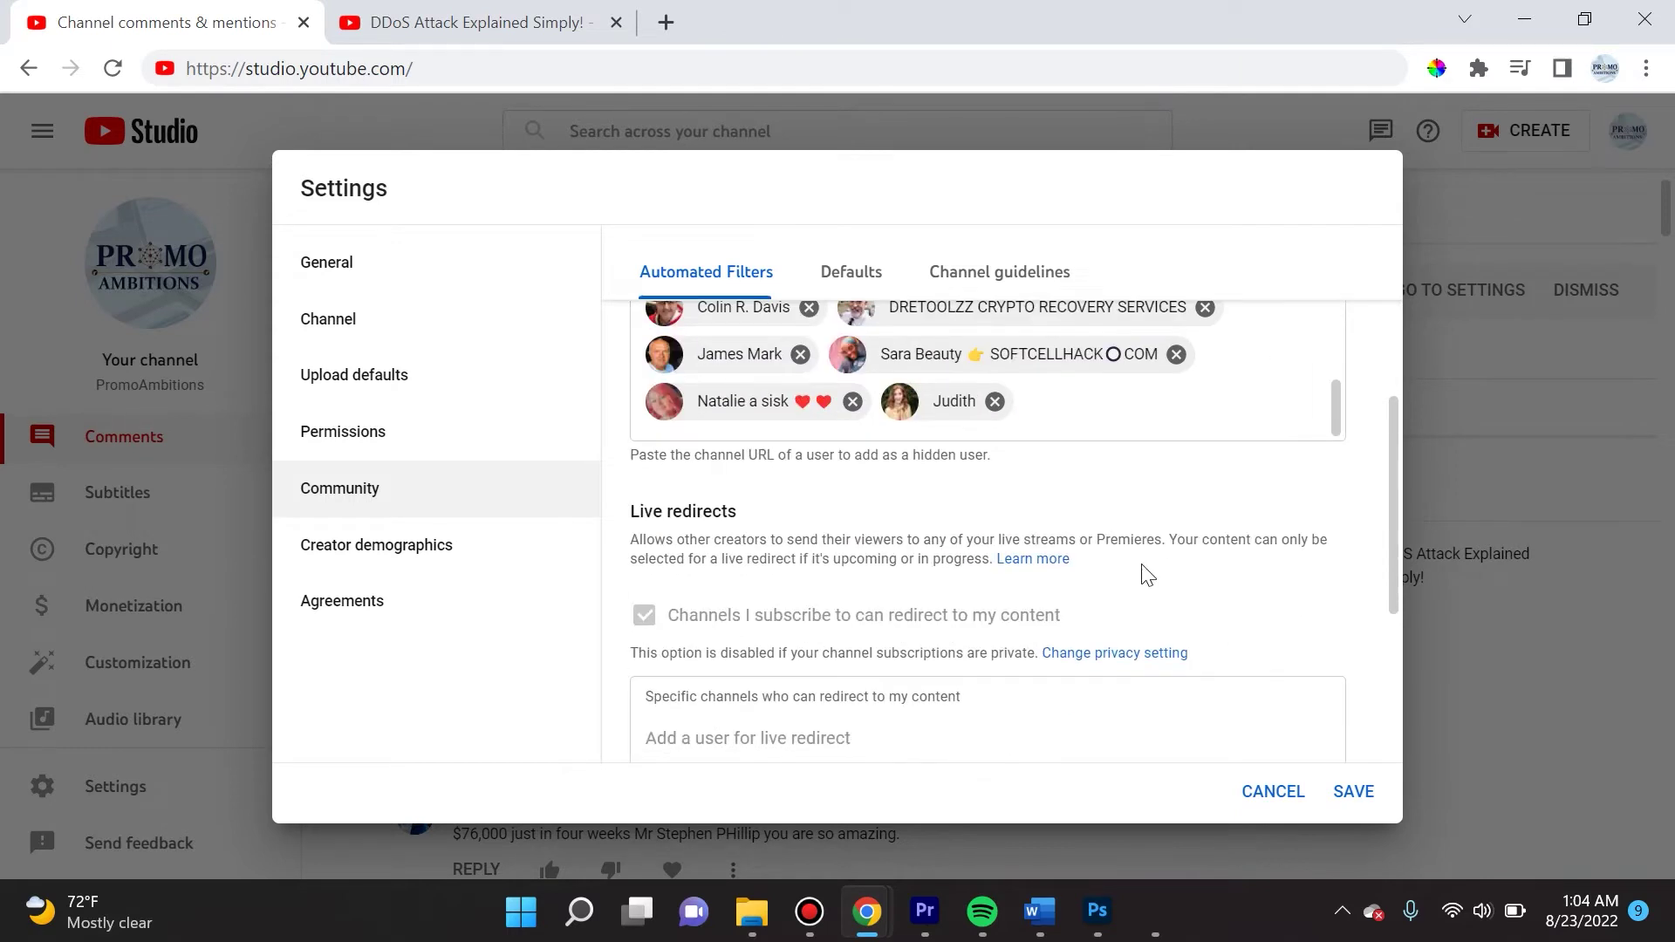
scroll(1111, 572, down, 3)
scroll(1013, 588, down, 1)
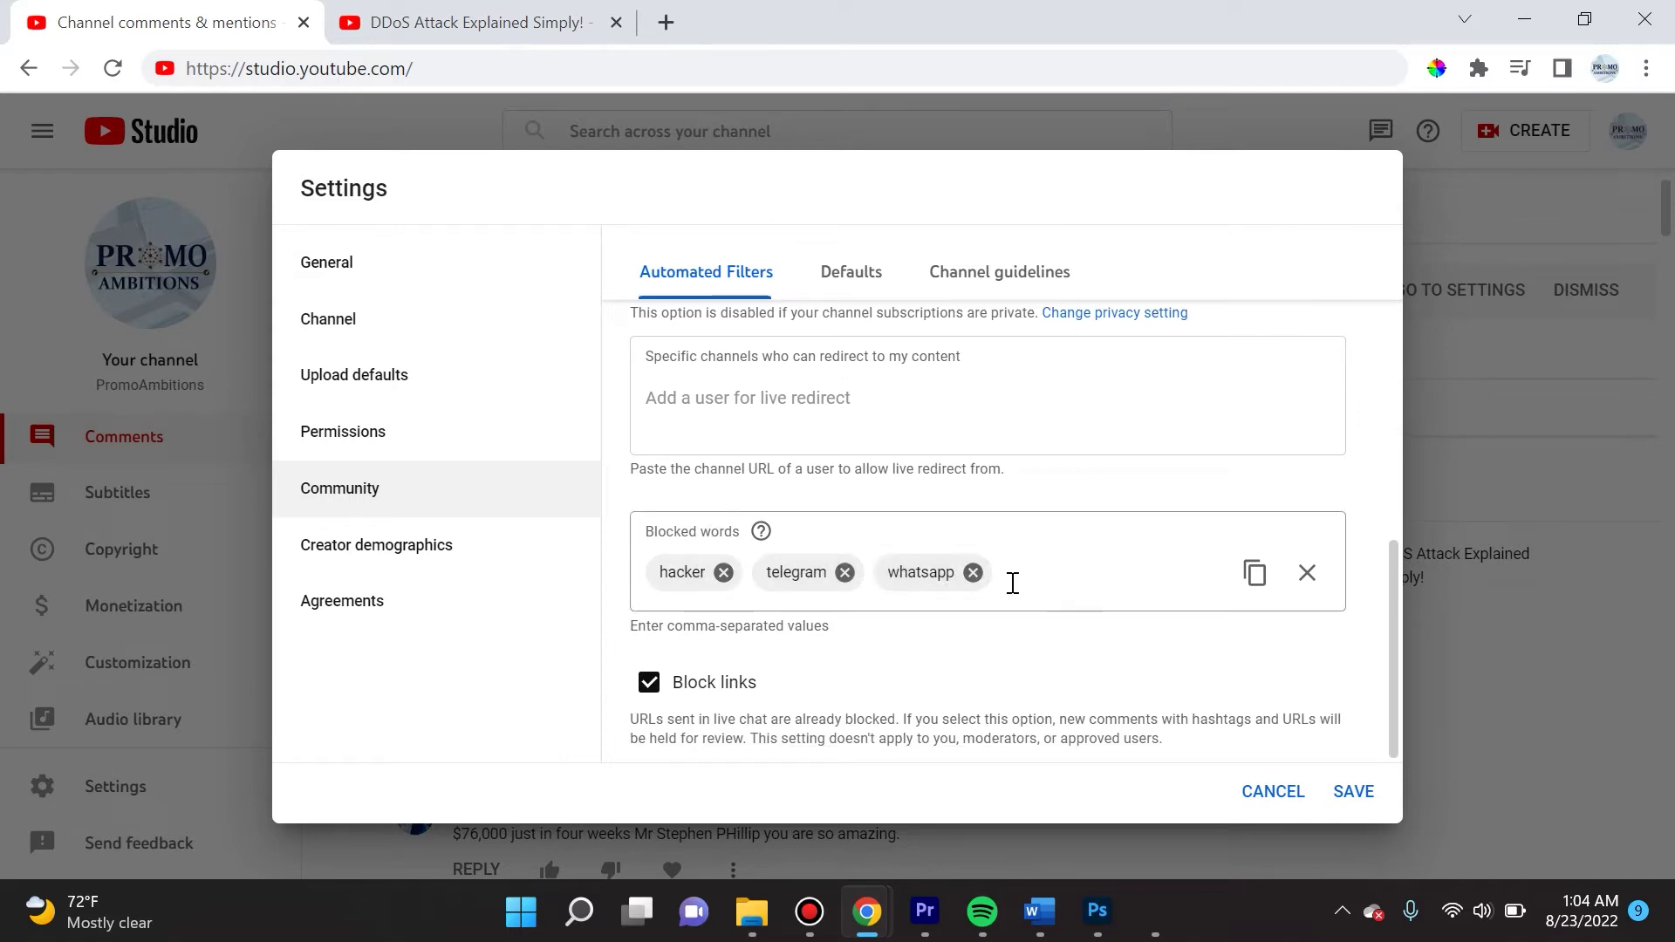
click(1007, 579)
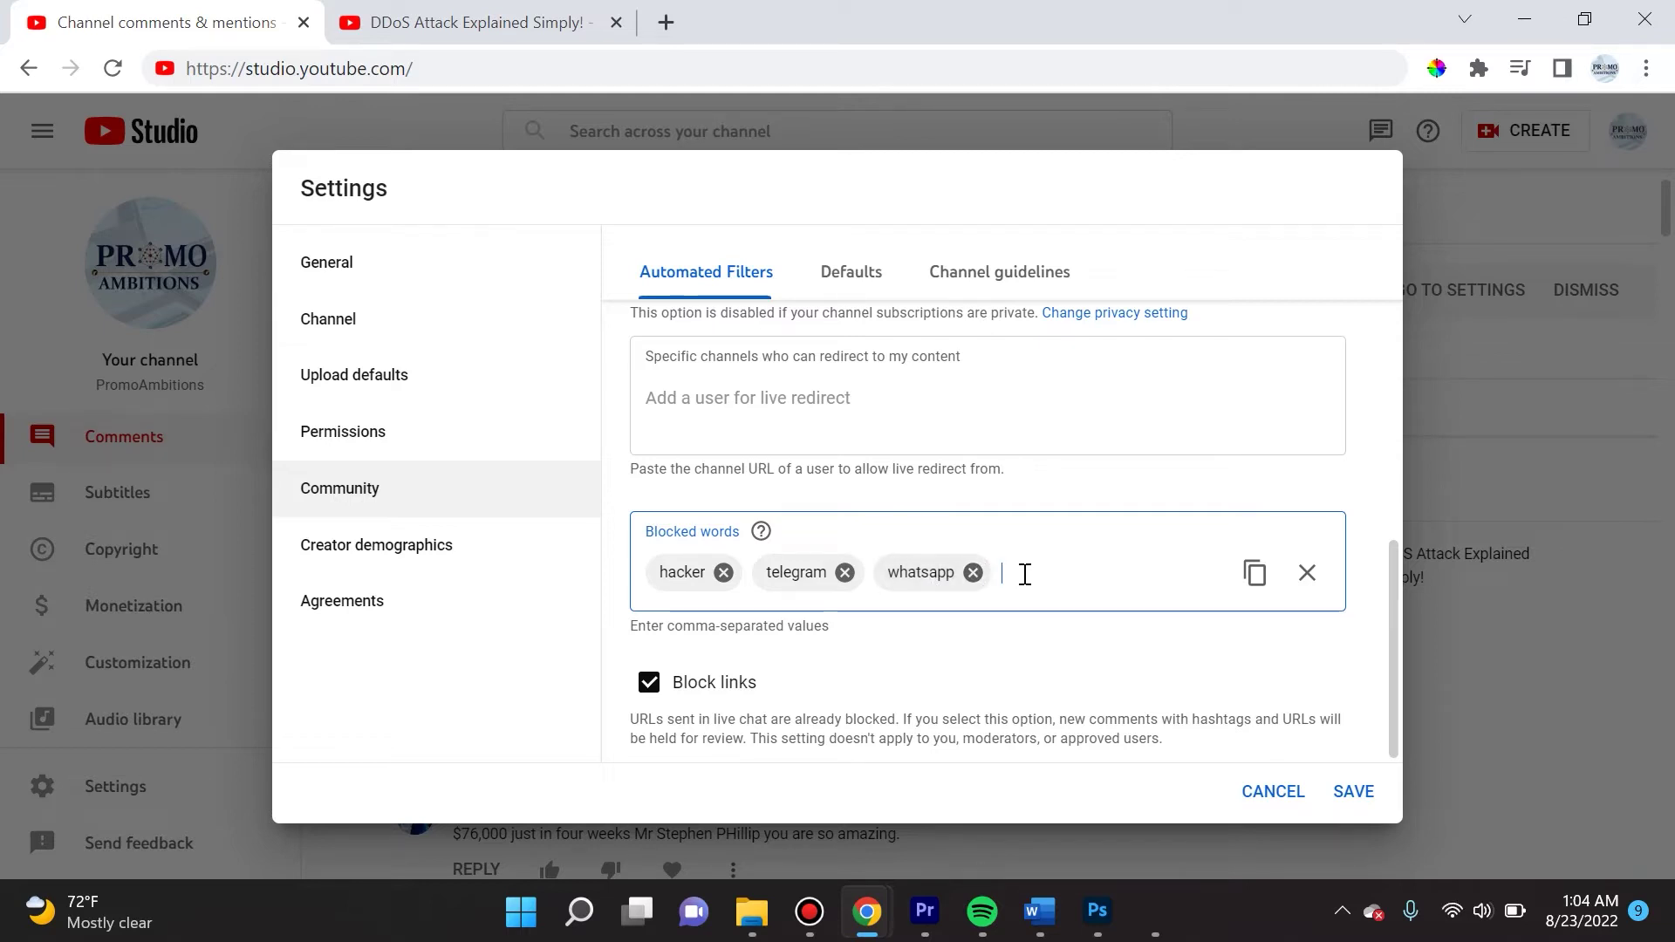
Block discord, posschain, poss chain and po$$chain, then close the Community settings
text(discord)
key(Return)
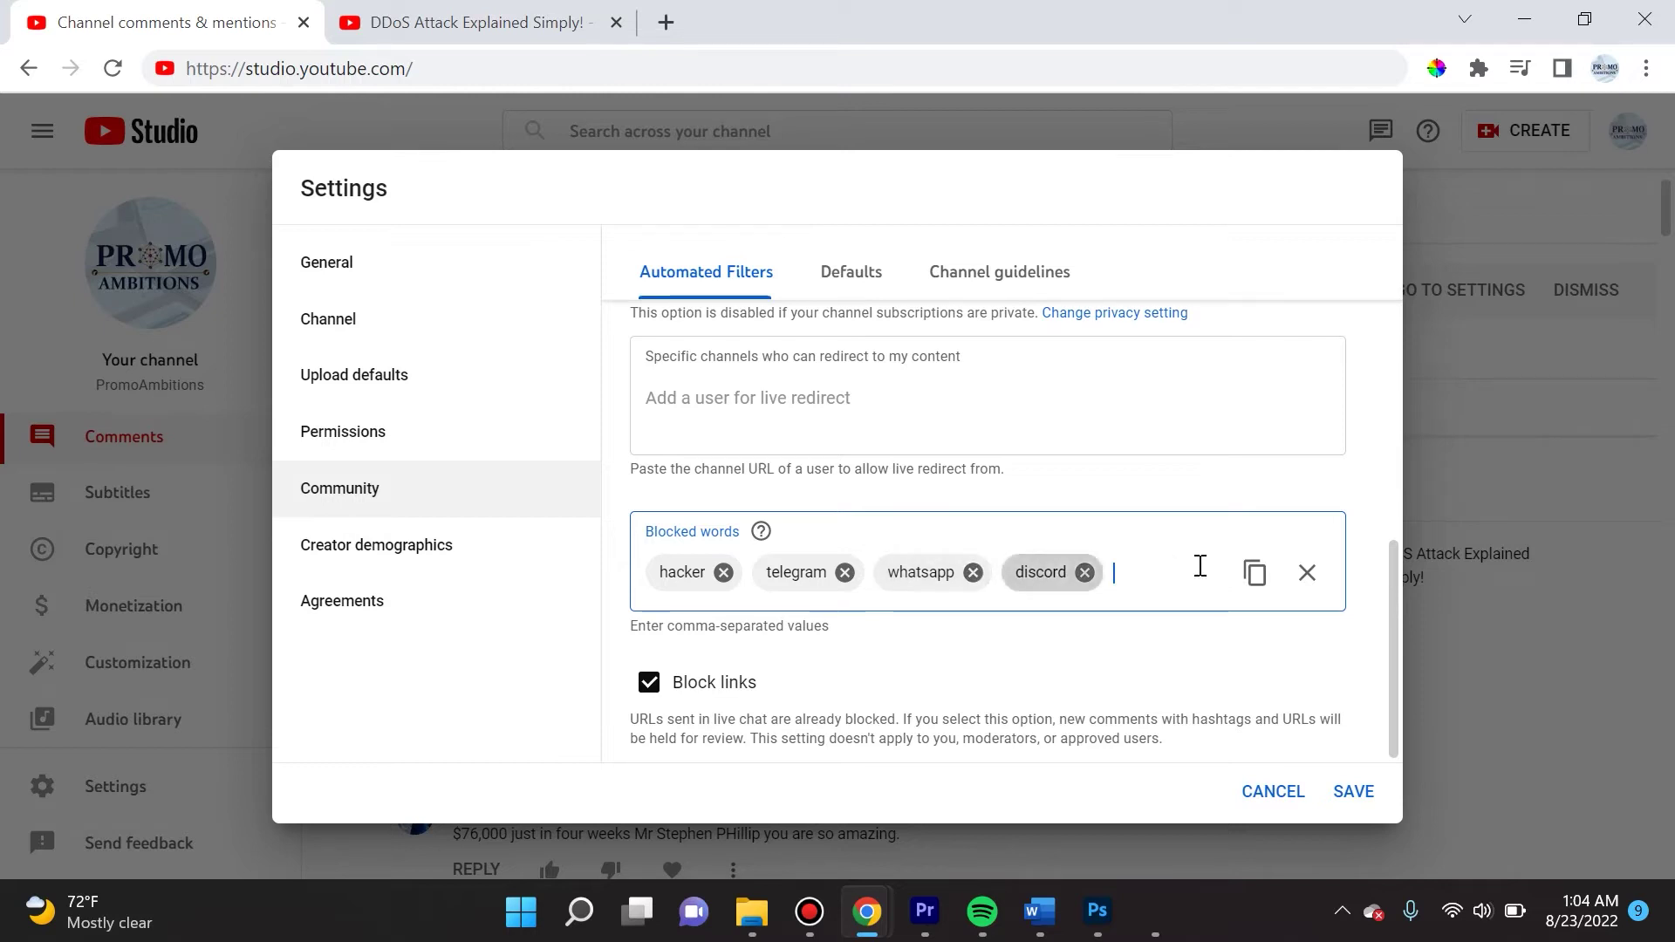
click(1143, 575)
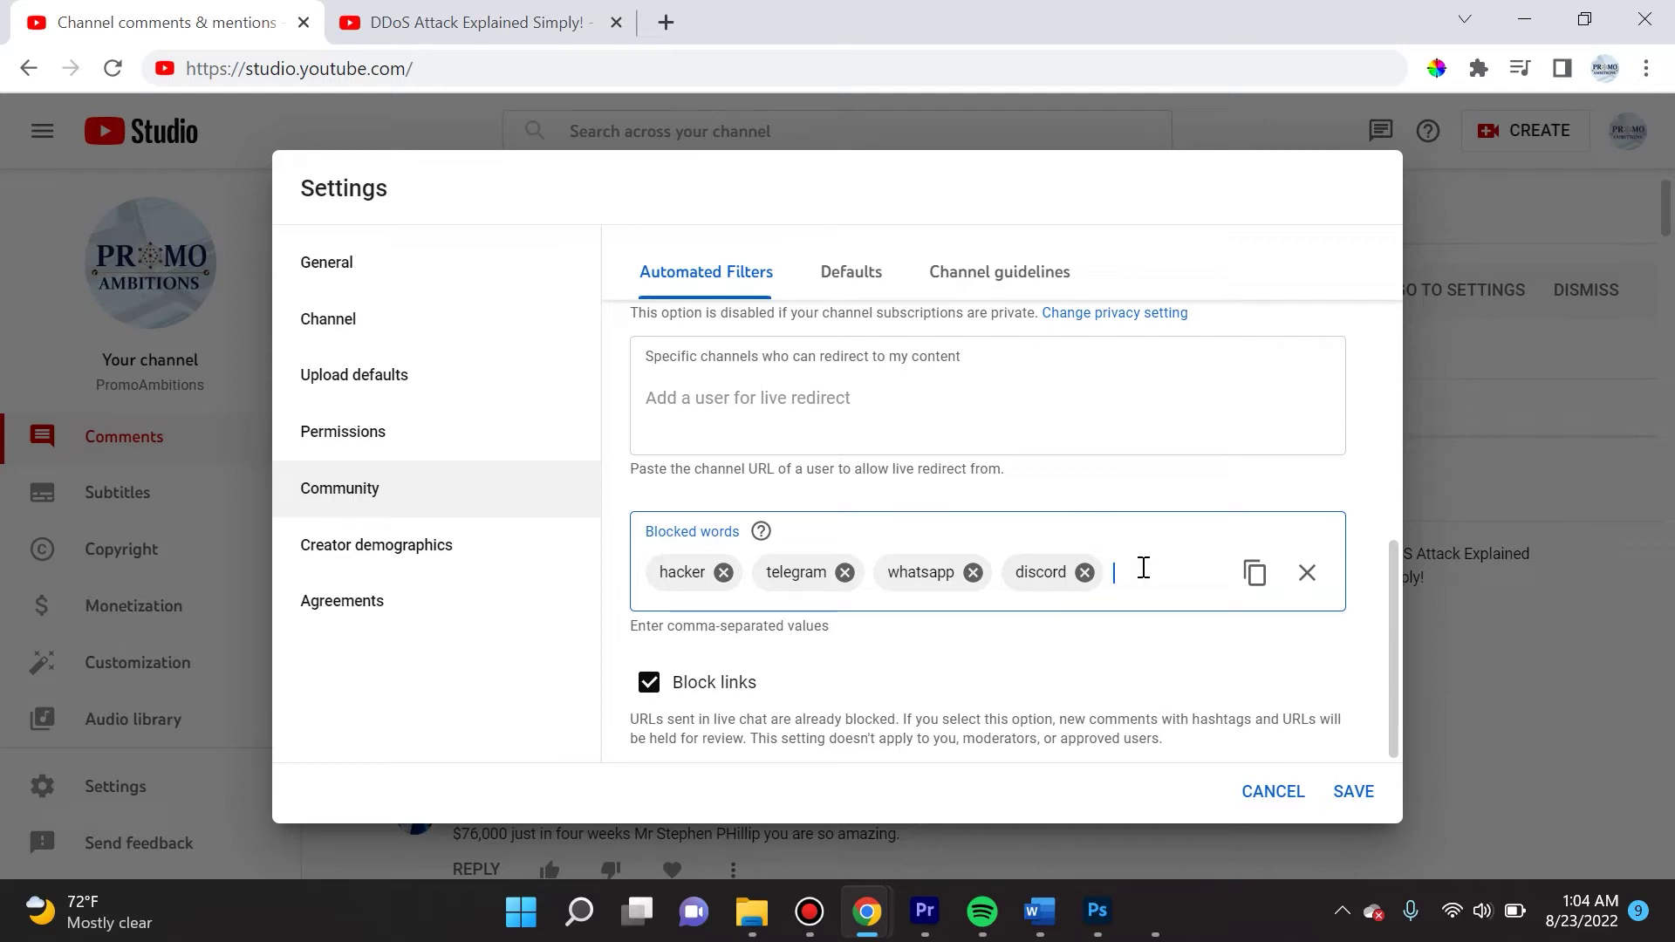
text(posschain)
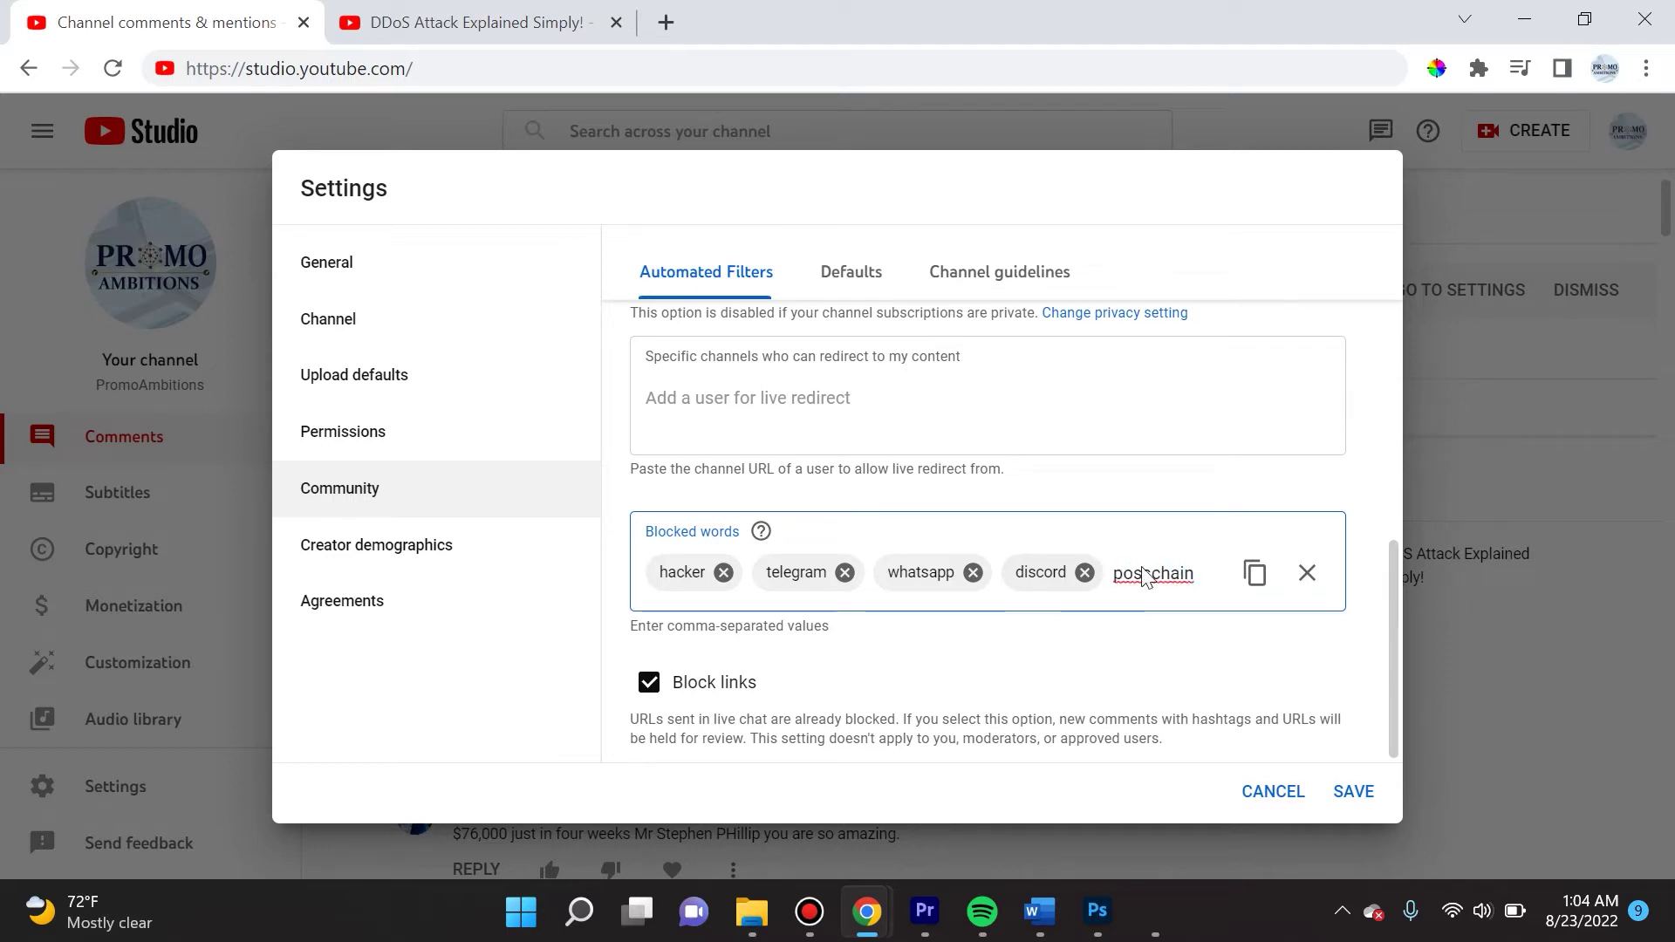
key(Return)
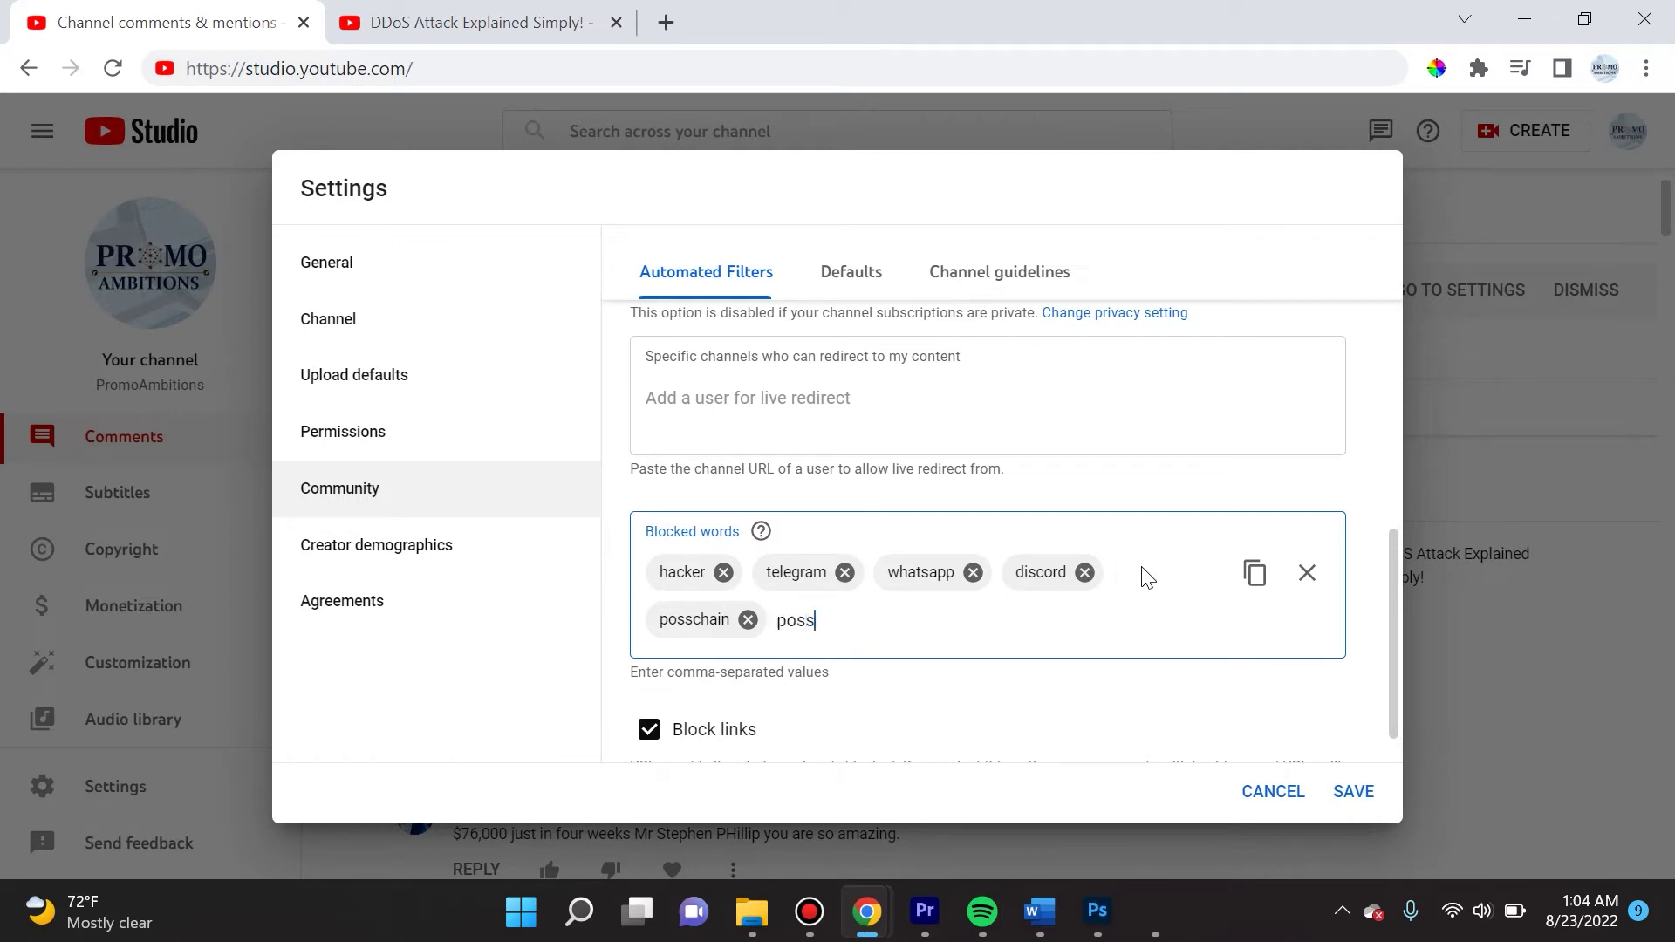
text(chain)
key(Return)
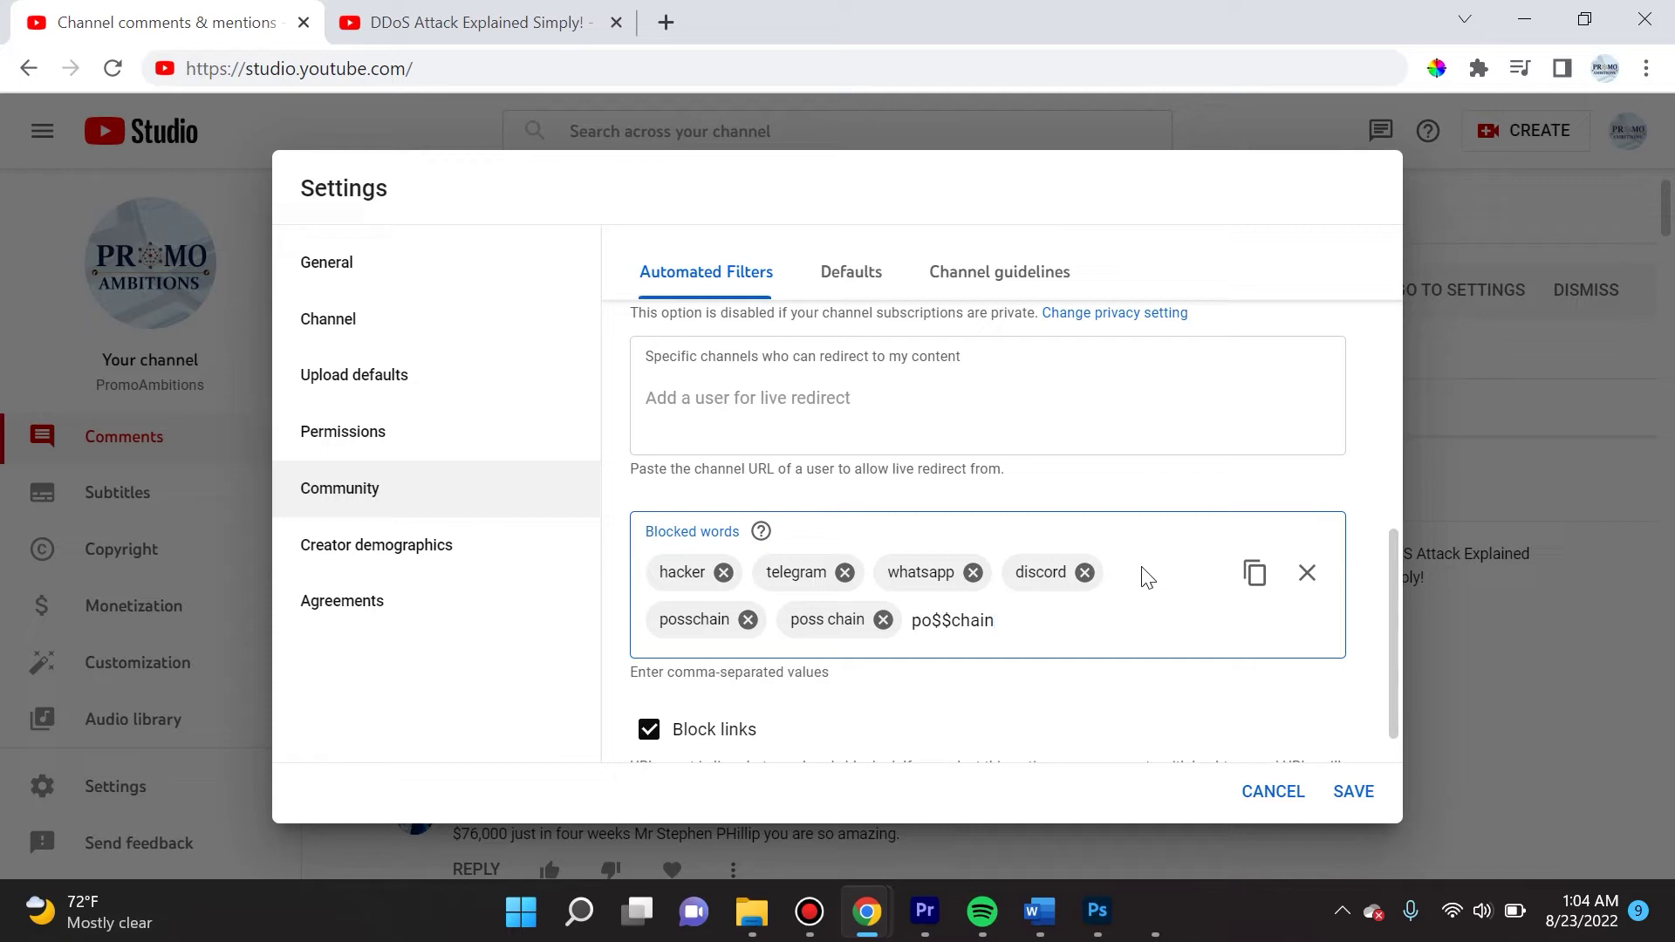
key(Return)
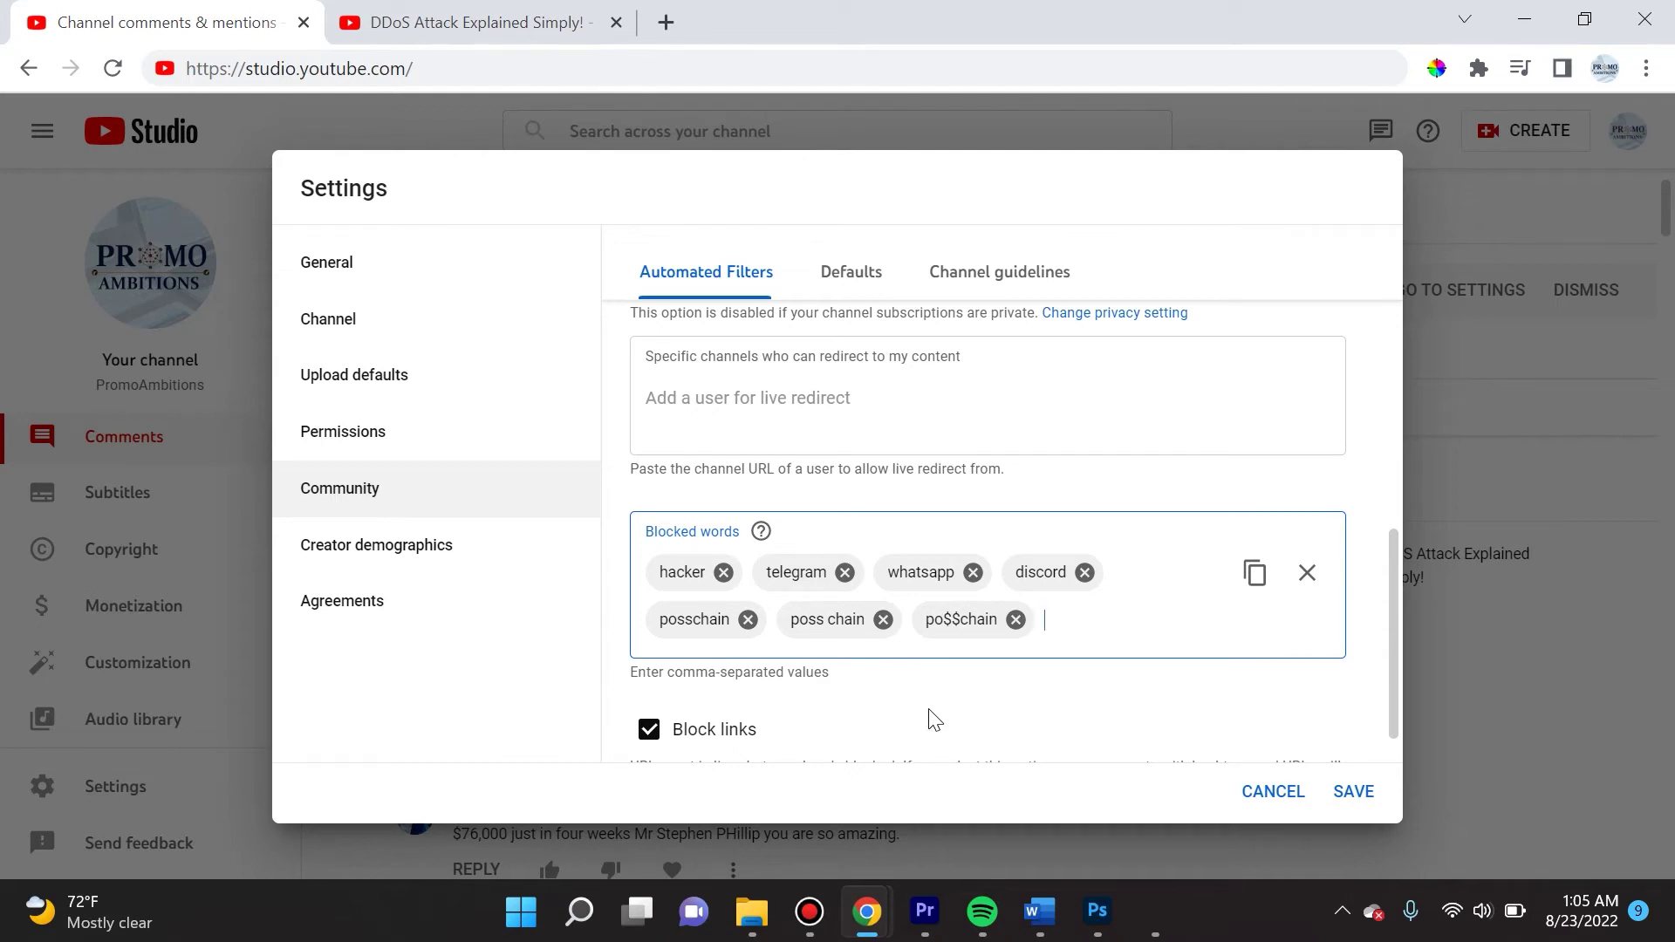
scroll(935, 715, down, 1)
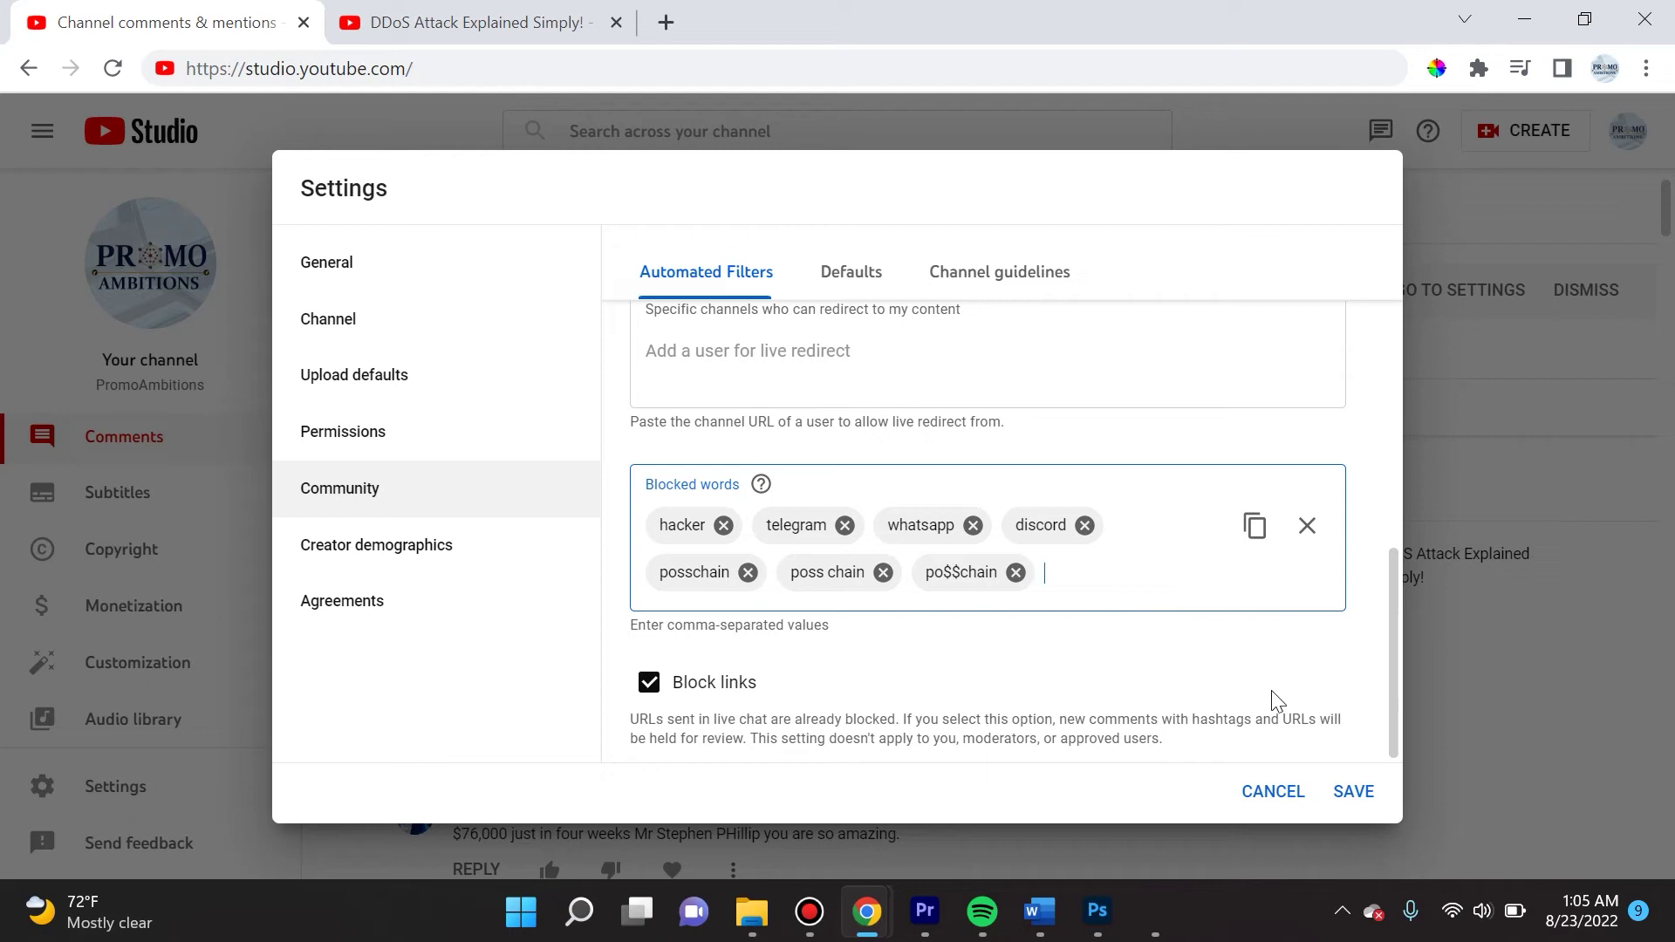
key(Escape)
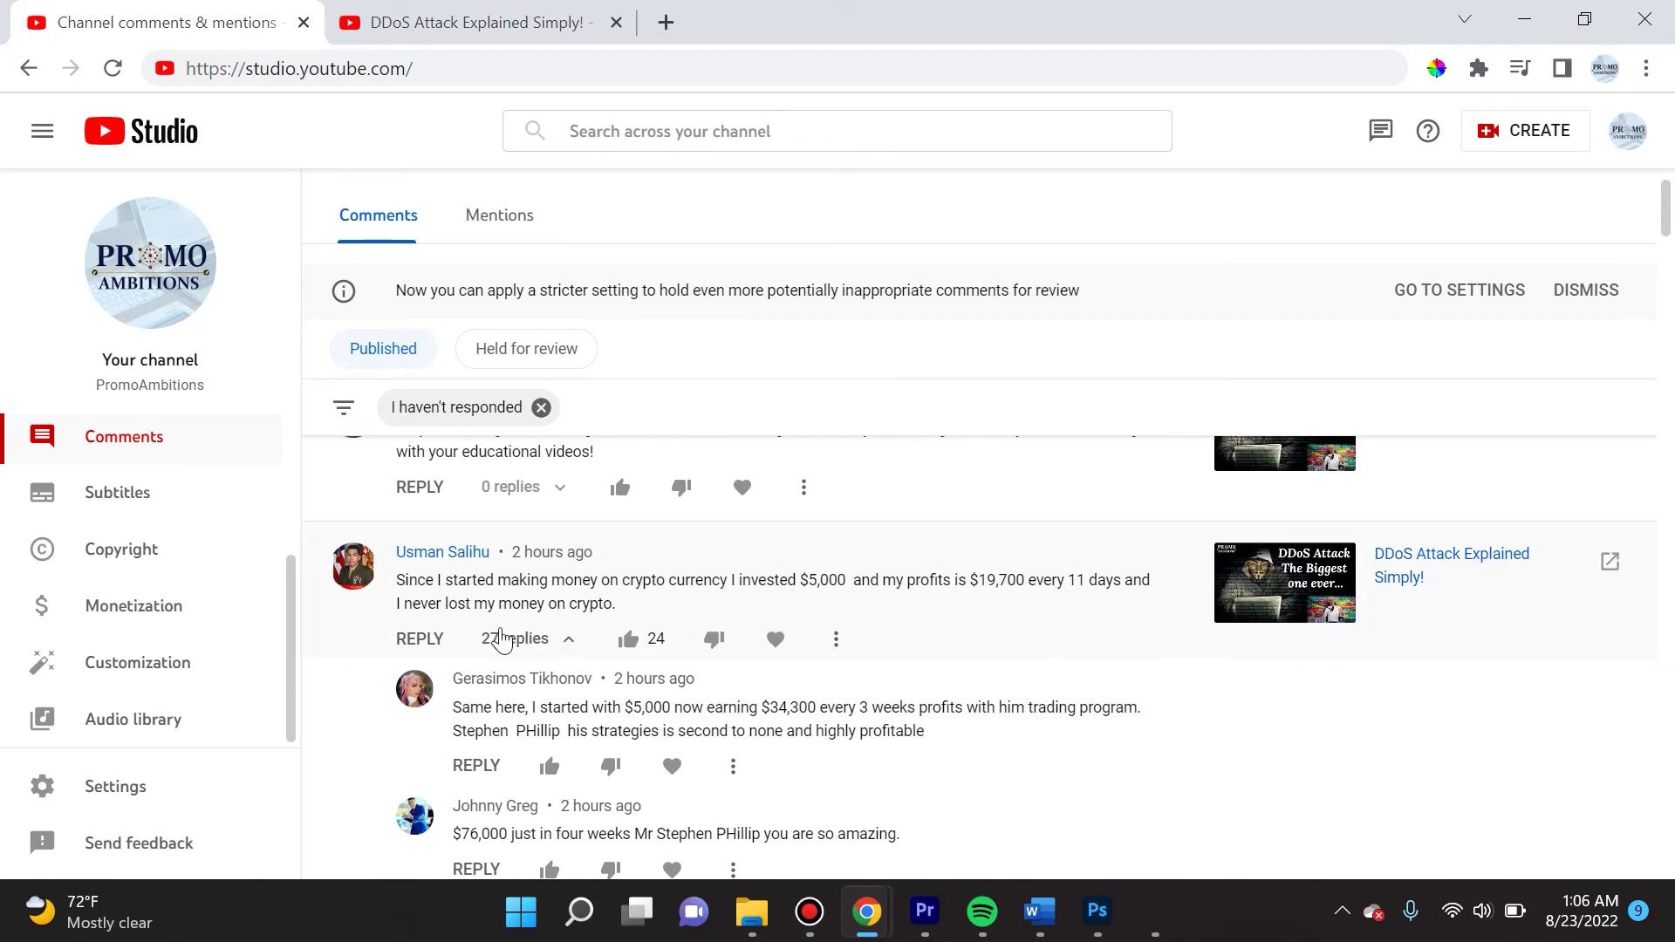
Report the crypto-profit comment as unwanted commercial content or spam
scroll(596, 742, down, 3)
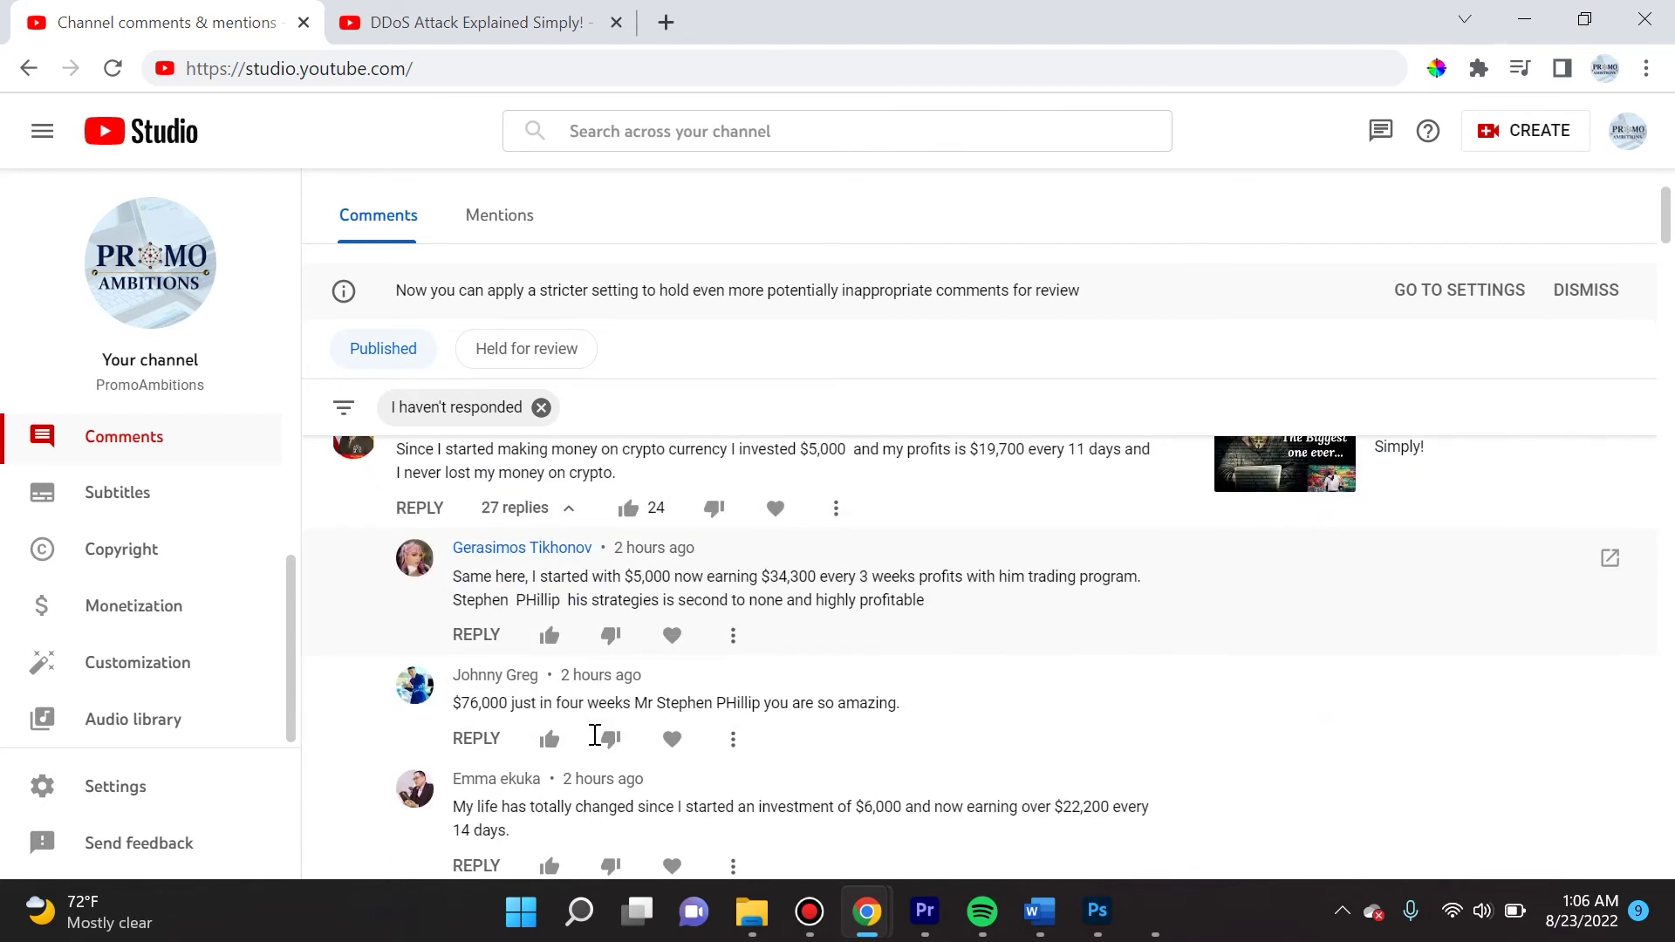
scroll(695, 697, up, 3)
scroll(695, 698, down, 2)
scroll(695, 698, up, 2)
click(836, 641)
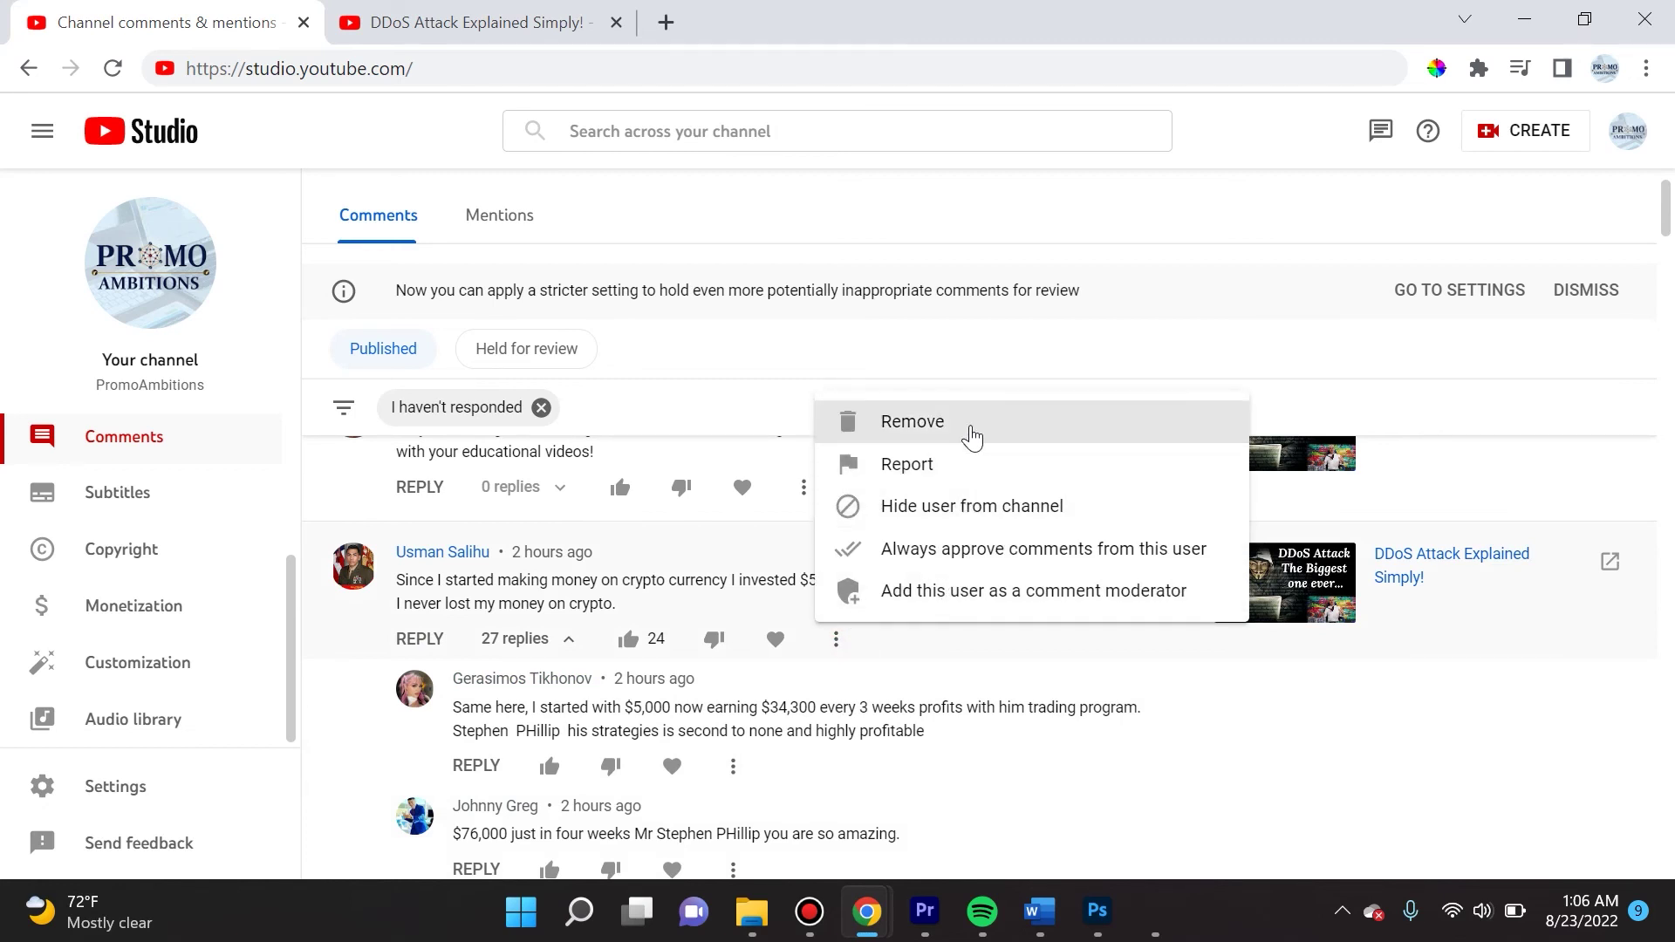
click(946, 465)
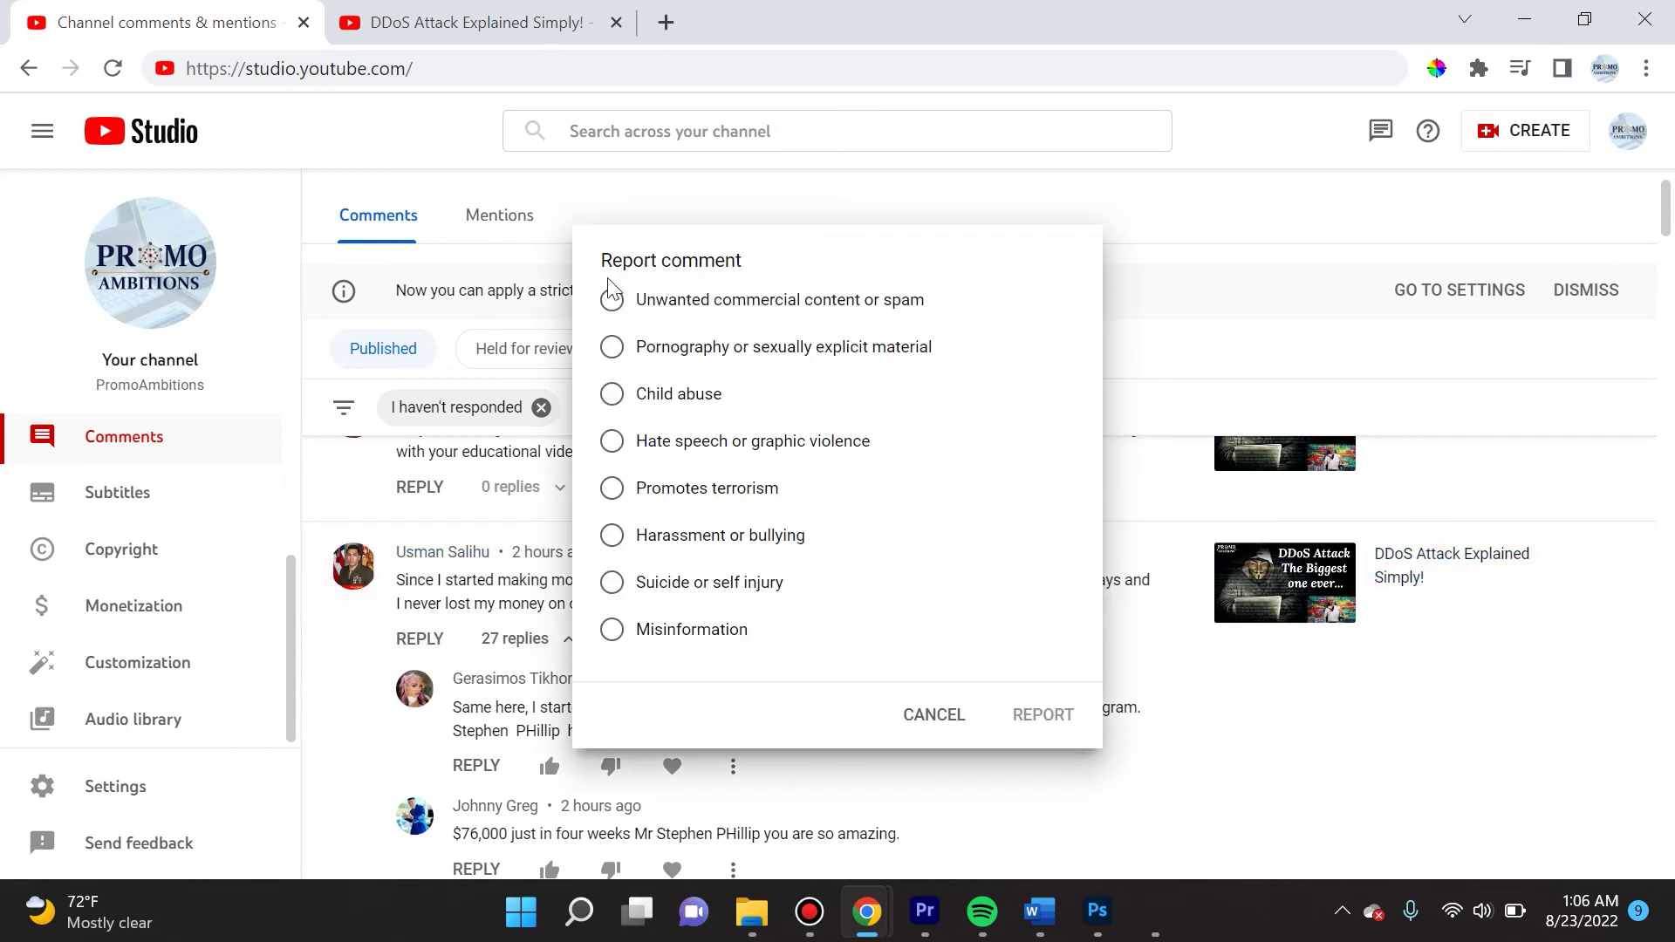
click(612, 300)
key(Return)
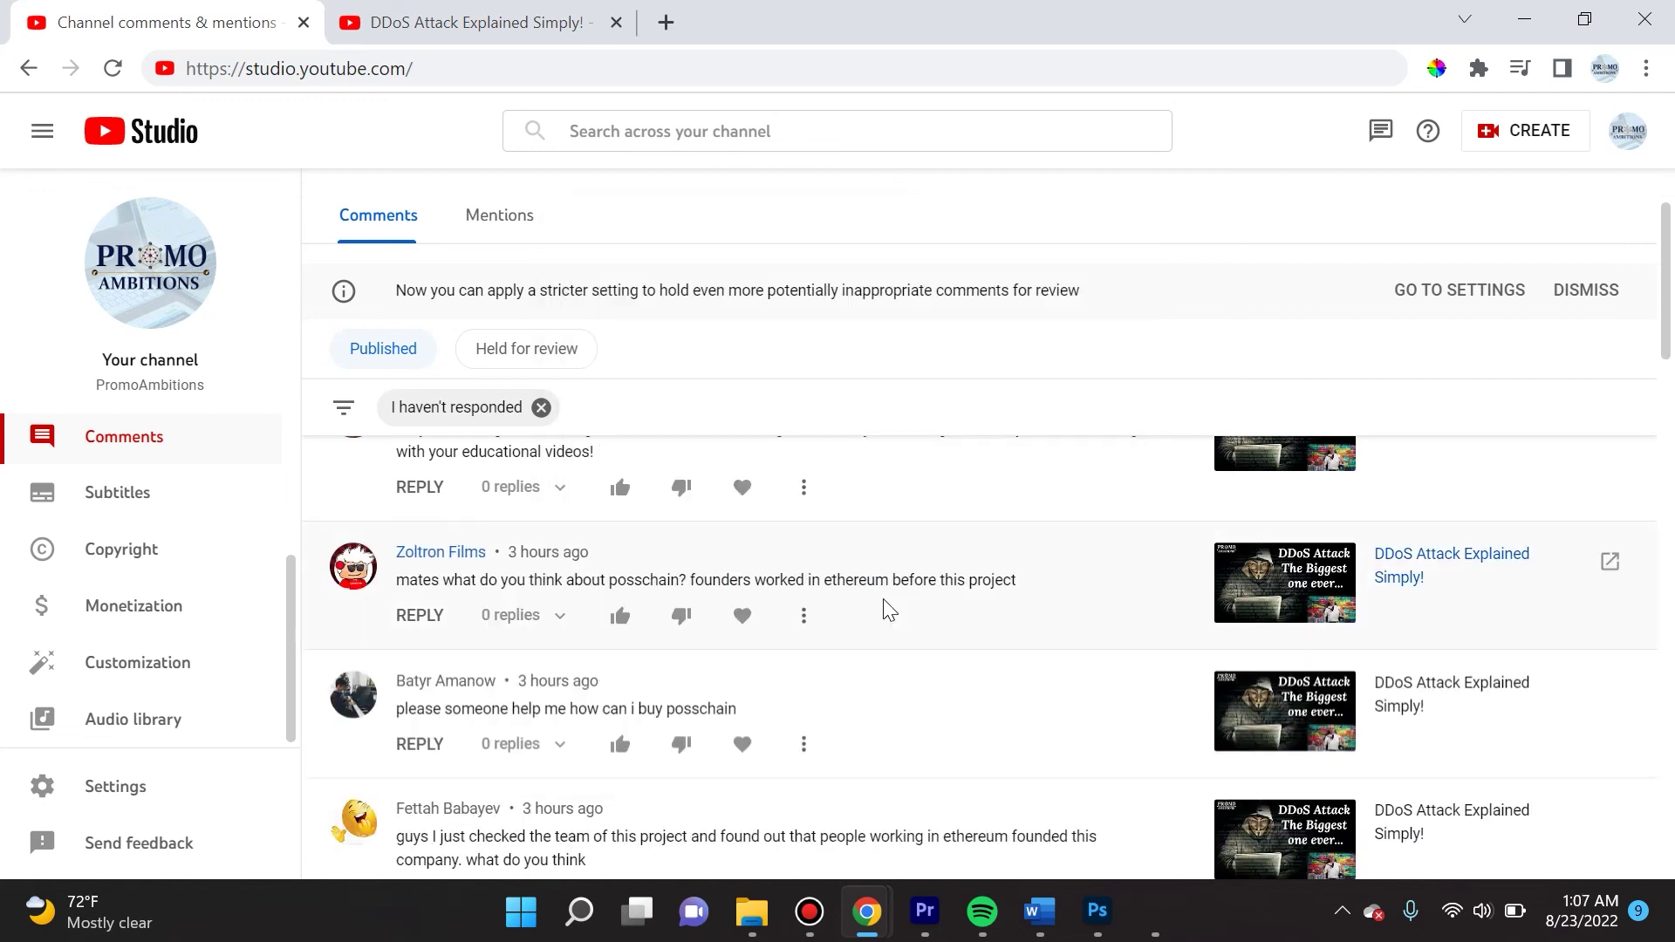